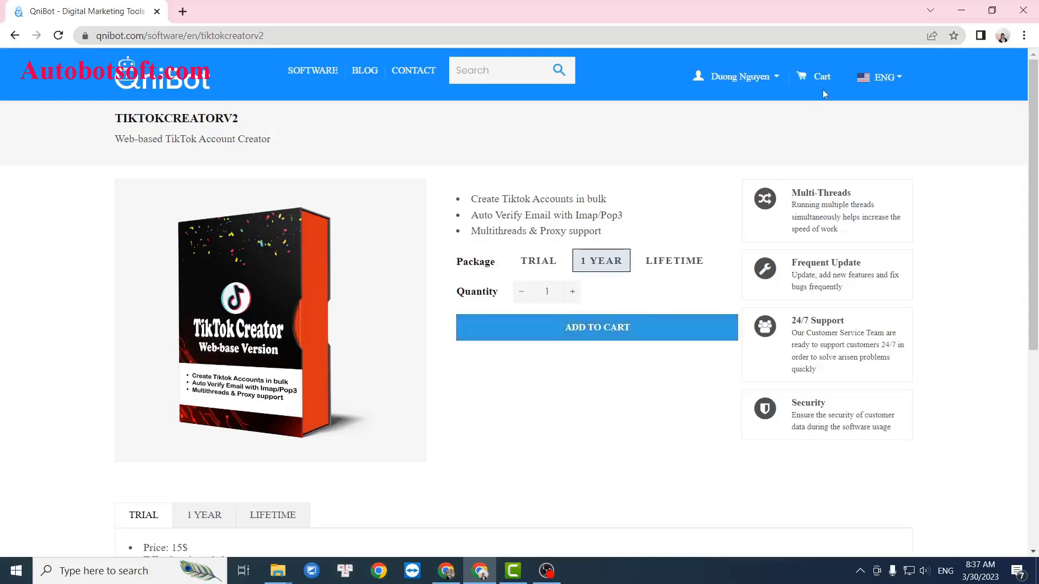
- Go to the License Key page from the account menu and select the TikTokCreatorV2 key text
{"action": "left_click", "coordinate": [809, 76]}
{"action": "left_click", "coordinate": [777, 83]}
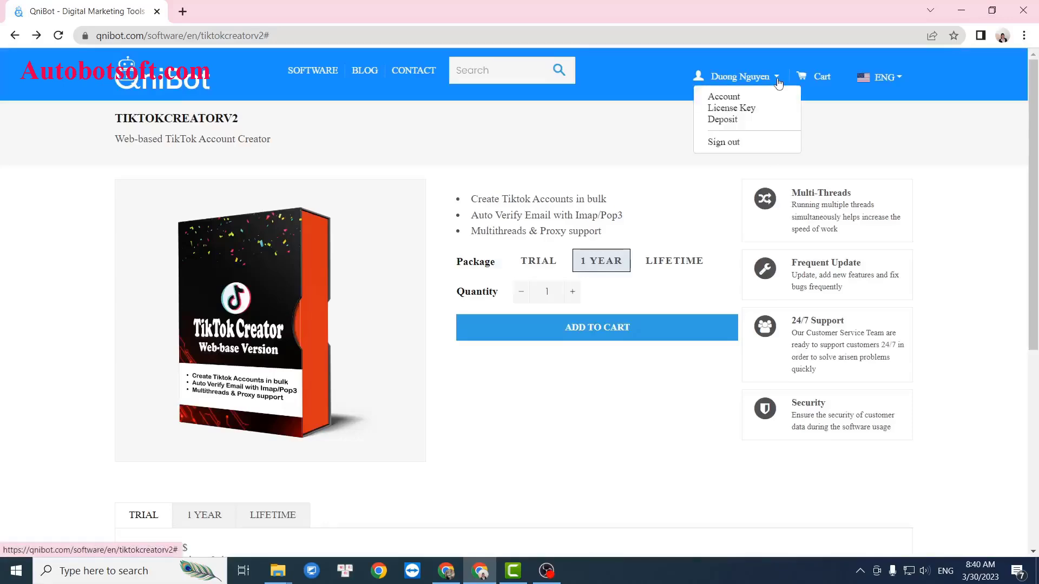
{"action": "left_click", "coordinate": [763, 115]}
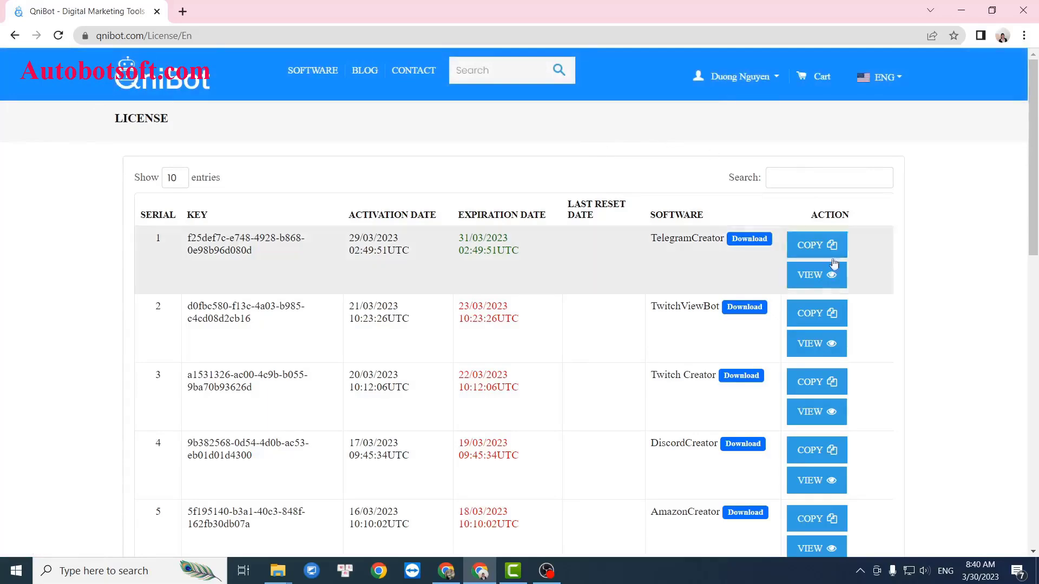
{"action": "scroll", "coordinate": [874, 317], "scroll_direction": "down", "scroll_amount": 5}
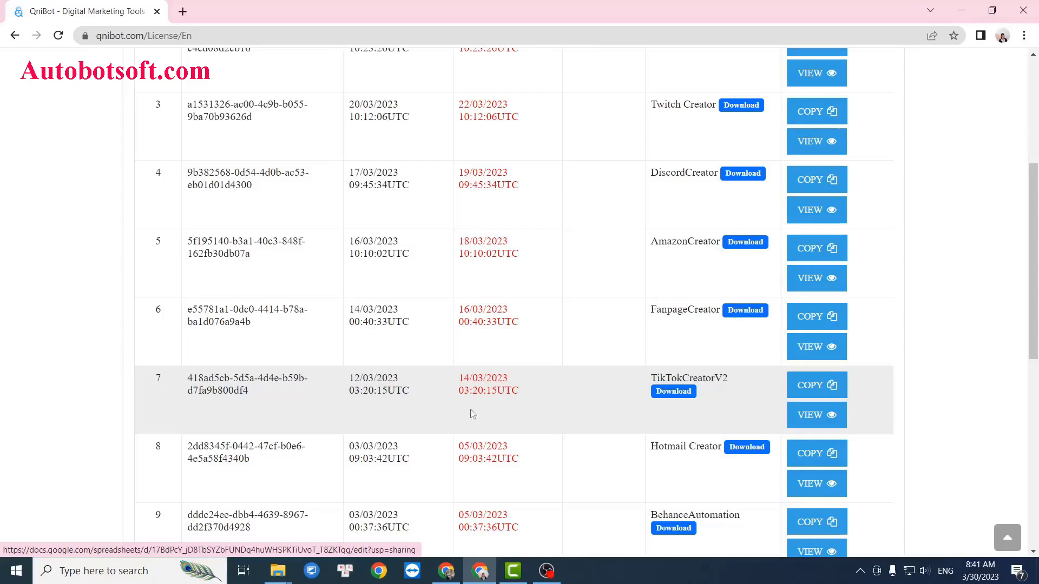
{"action": "left_click_drag", "start_coordinate": [250, 395], "coordinate": [188, 378]}
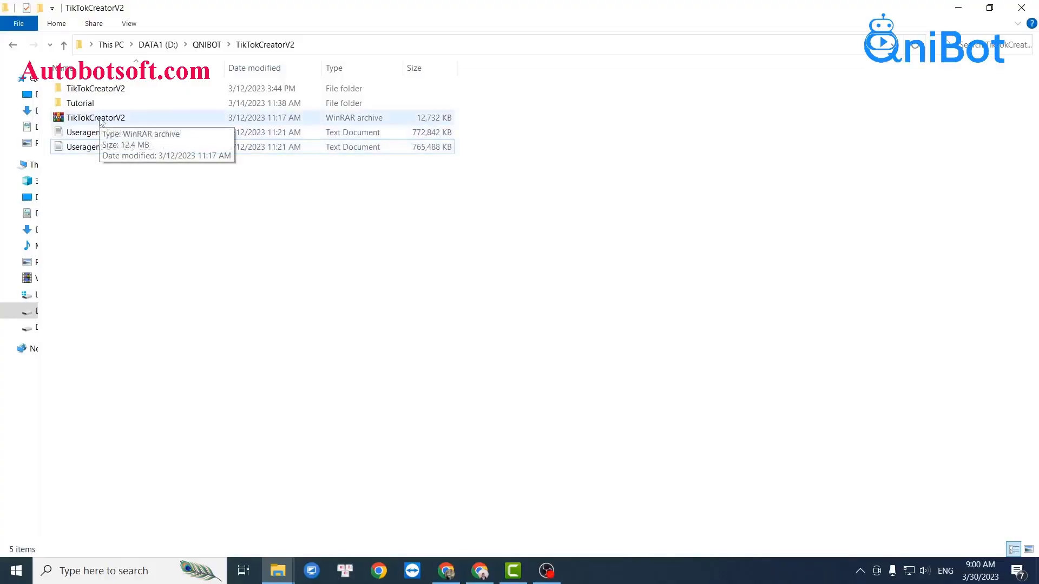
- Look over the useragent files and the archive, then open the extracted TikTokCreatorV2 folder
{"action": "left_click", "coordinate": [93, 134]}
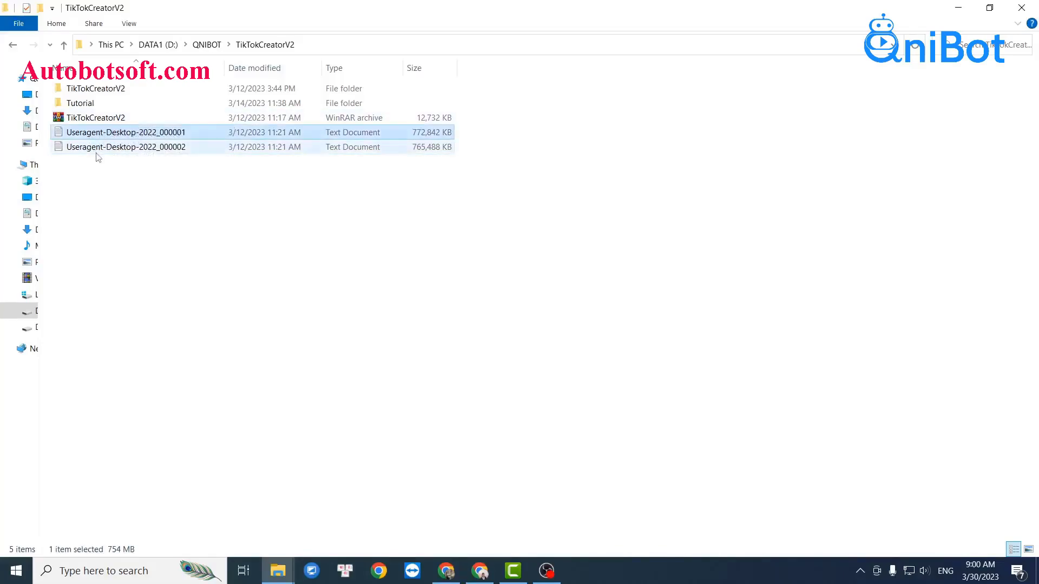
{"action": "left_click", "coordinate": [96, 151]}
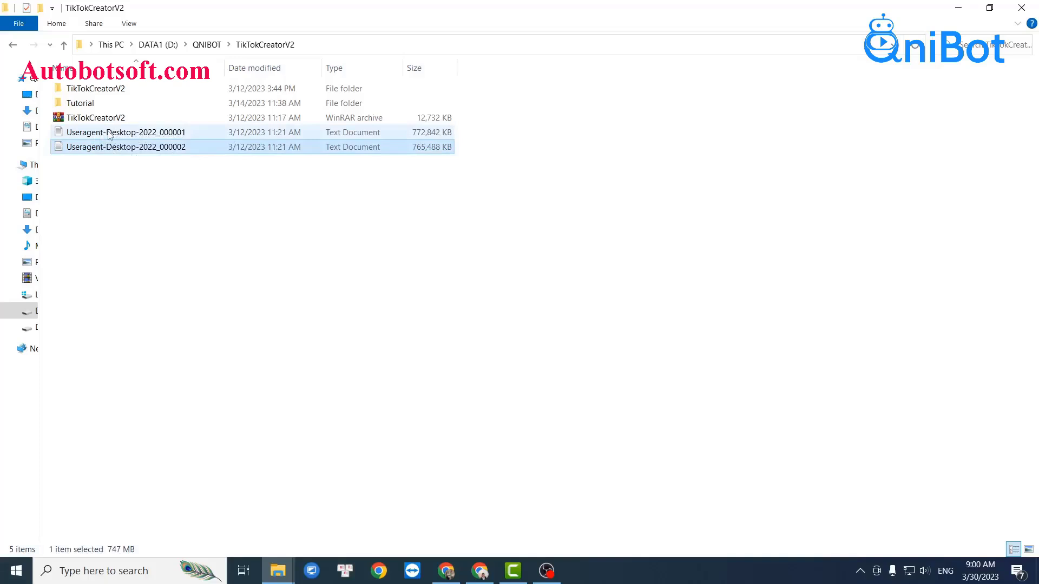
{"action": "left_click", "coordinate": [313, 362]}
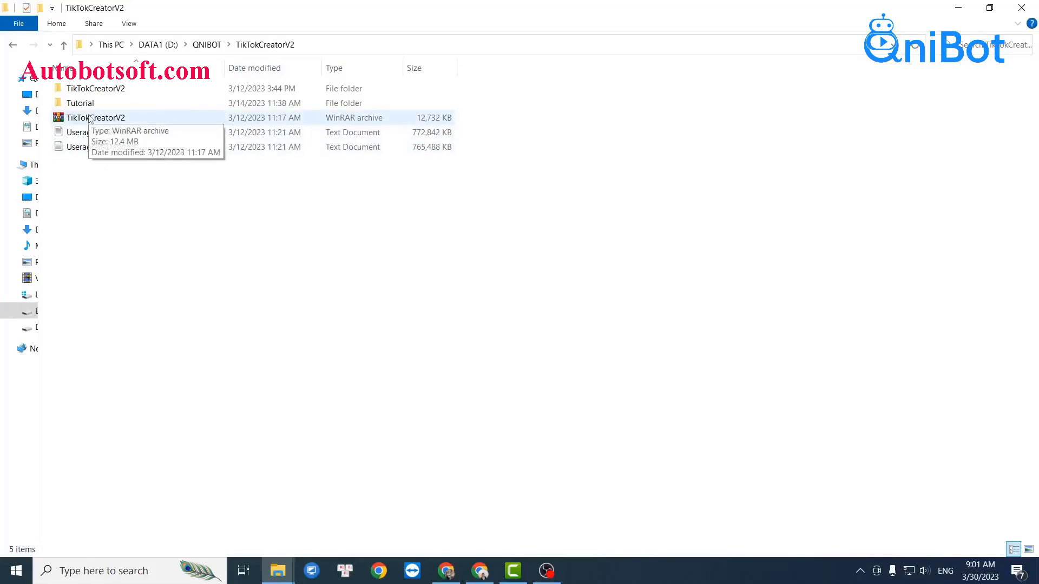
{"action": "right_click", "coordinate": [89, 118]}
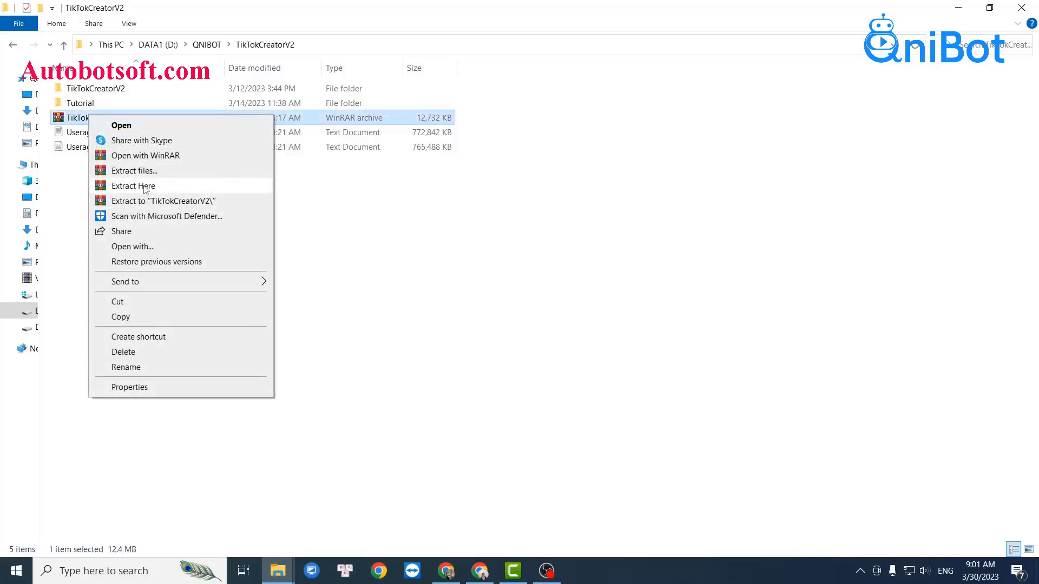
{"action": "left_click", "coordinate": [101, 93]}
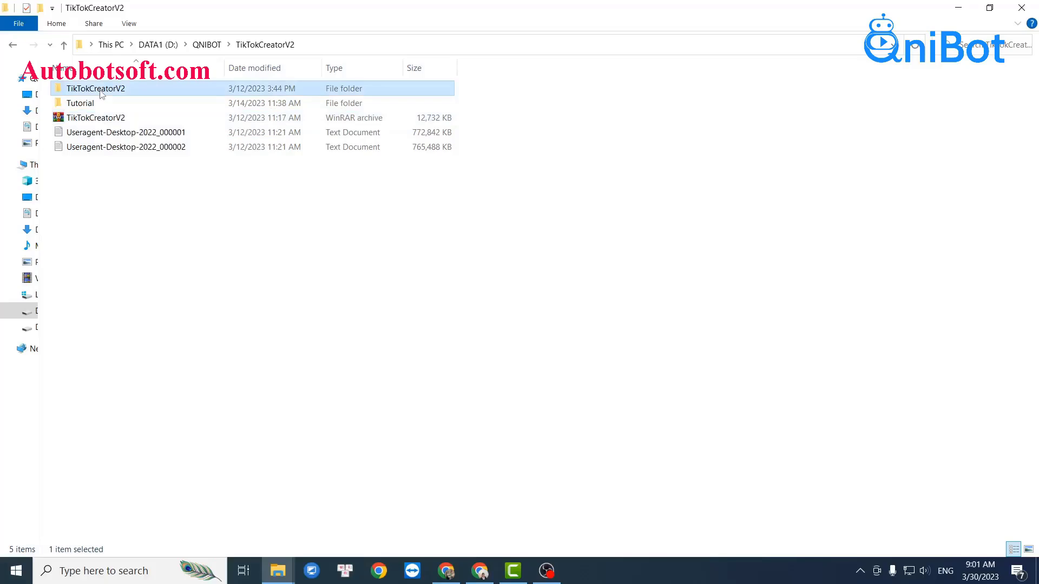
{"action": "double_click", "coordinate": [105, 92]}
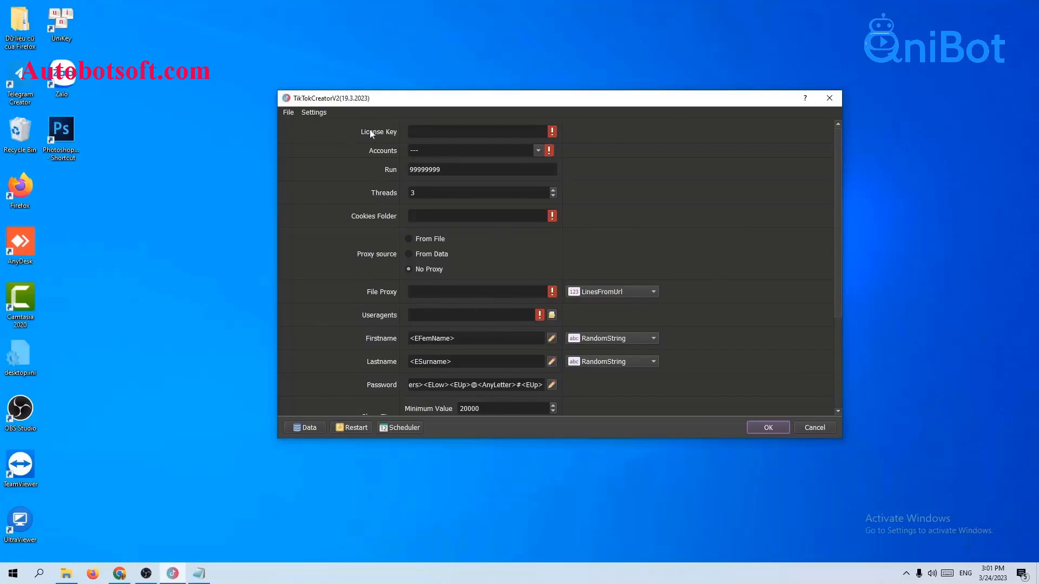
- Place the cursor in the empty License Key field, then switch back to the QniBot License page
{"action": "left_click", "coordinate": [416, 131]}
{"action": "left_click", "coordinate": [119, 574]}
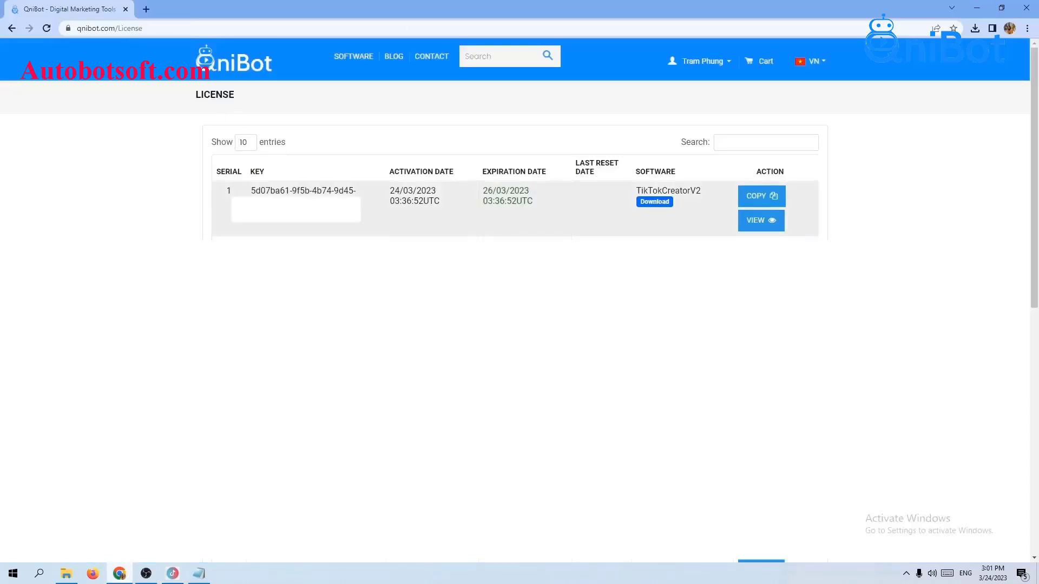
- Copy the TikTokCreatorV2 license key from its row and minimize Chrome
{"action": "left_click", "coordinate": [763, 200]}
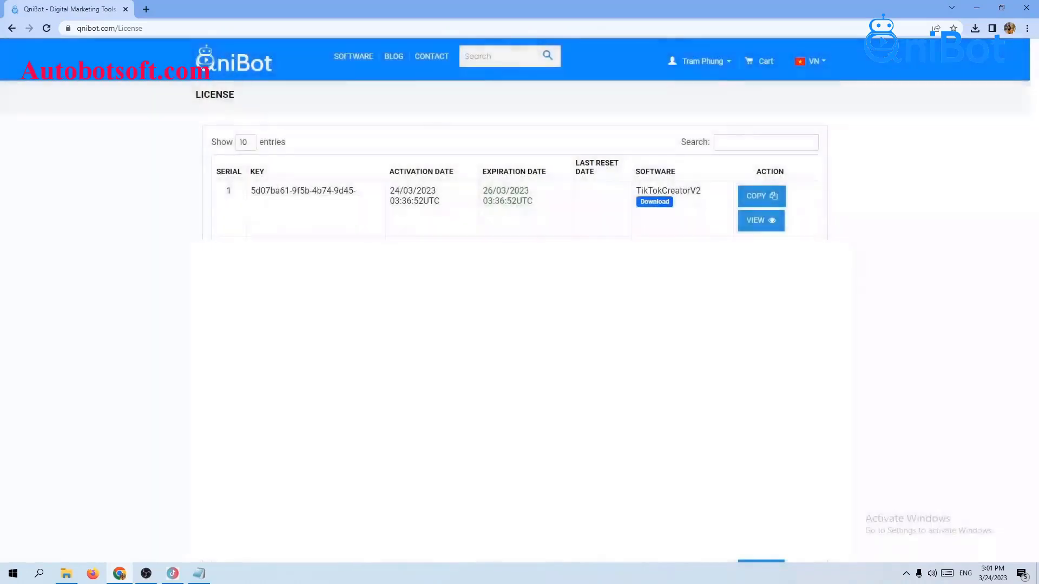
{"action": "left_click", "coordinate": [977, 7]}
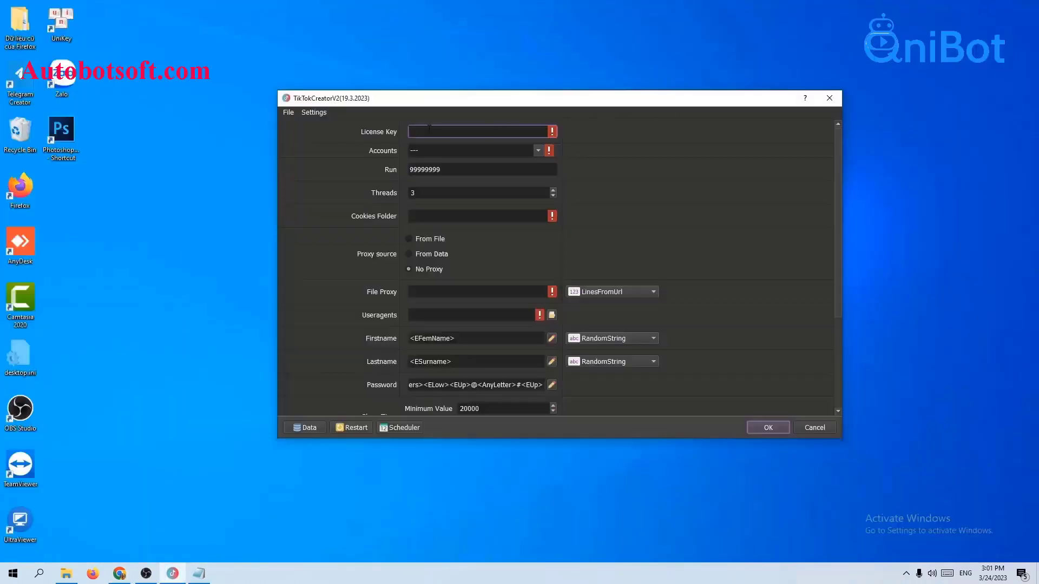
- Paste the copied key into the License Key field and open the Database Manager via Data
{"action": "right_click", "coordinate": [508, 134]}
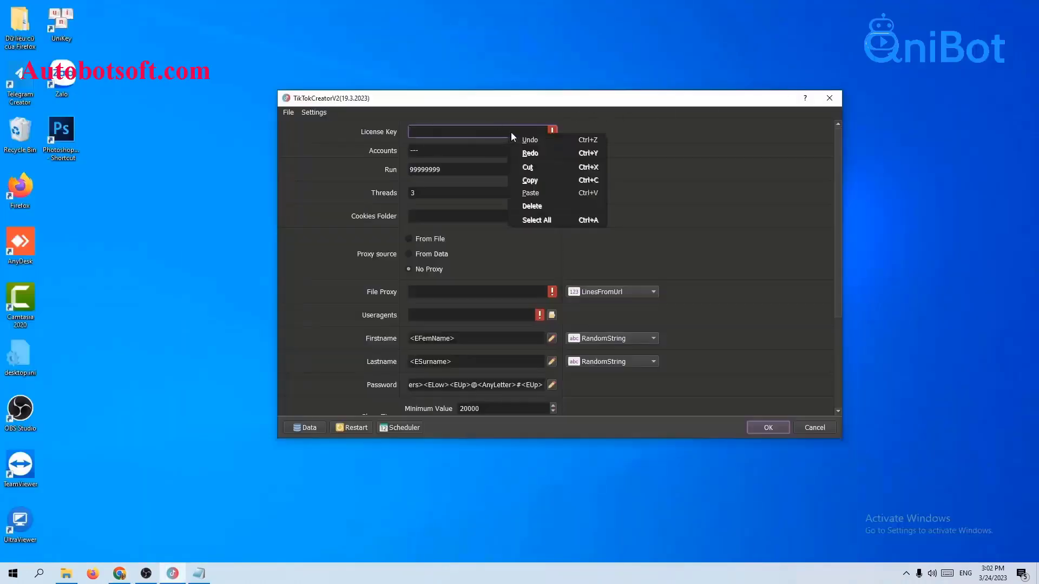
{"action": "left_click", "coordinate": [529, 193]}
{"action": "left_click", "coordinate": [637, 157]}
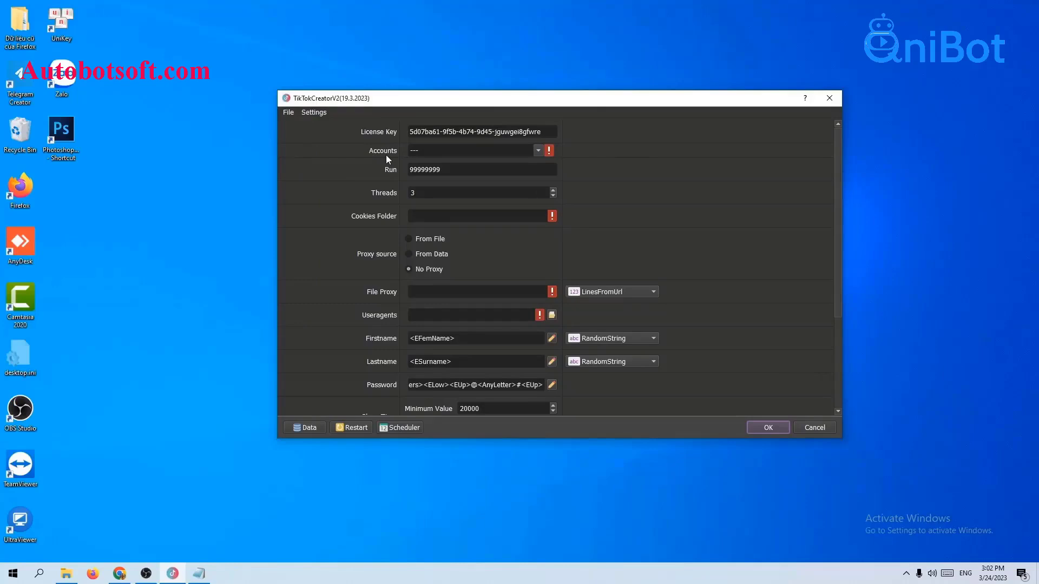
{"action": "left_click", "coordinate": [307, 427]}
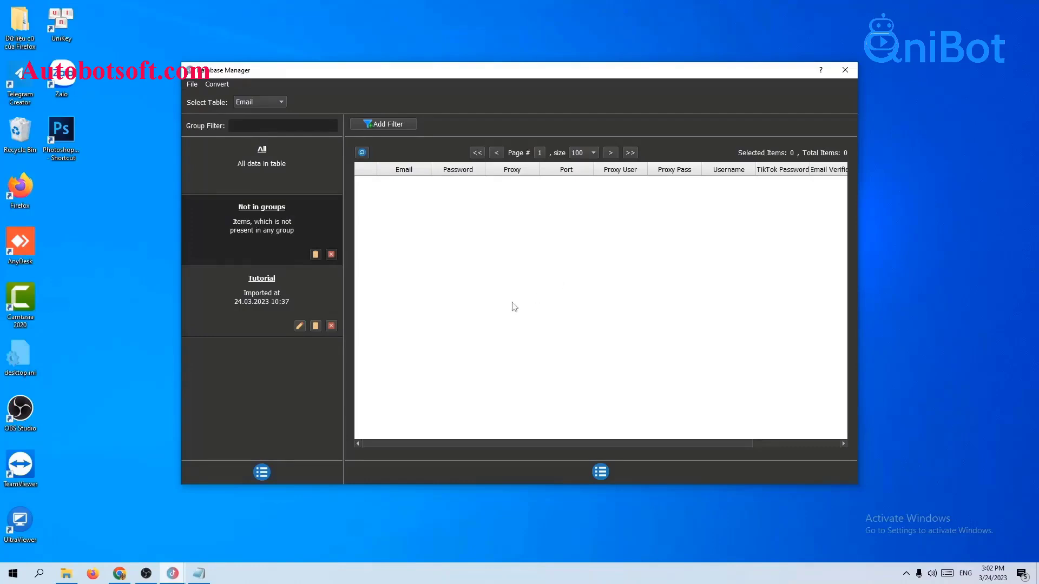
- Add a group named Reg-tiktok to the Email table and select it
{"action": "left_click", "coordinate": [262, 472]}
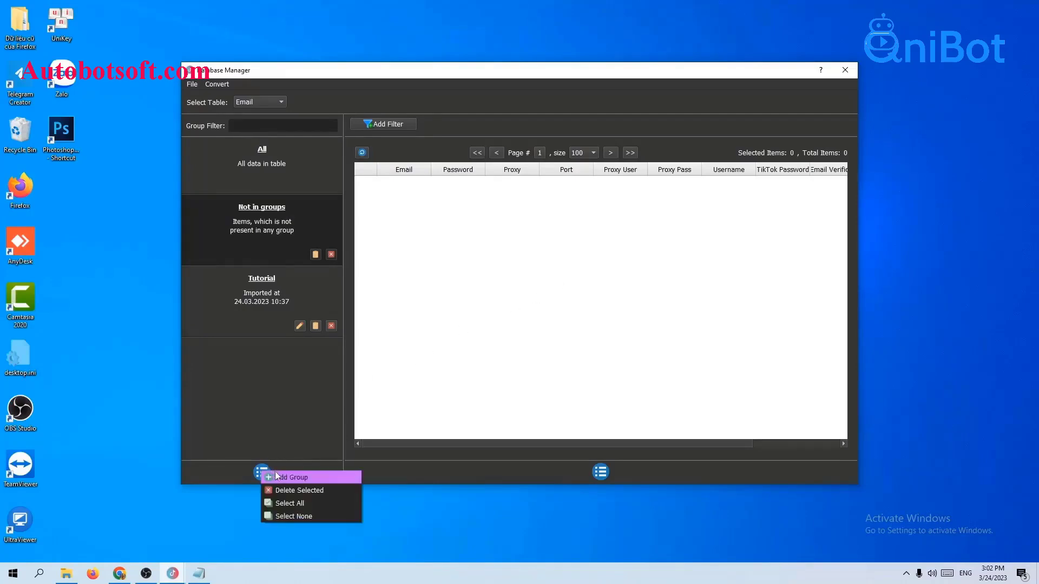
{"action": "left_click", "coordinate": [285, 479]}
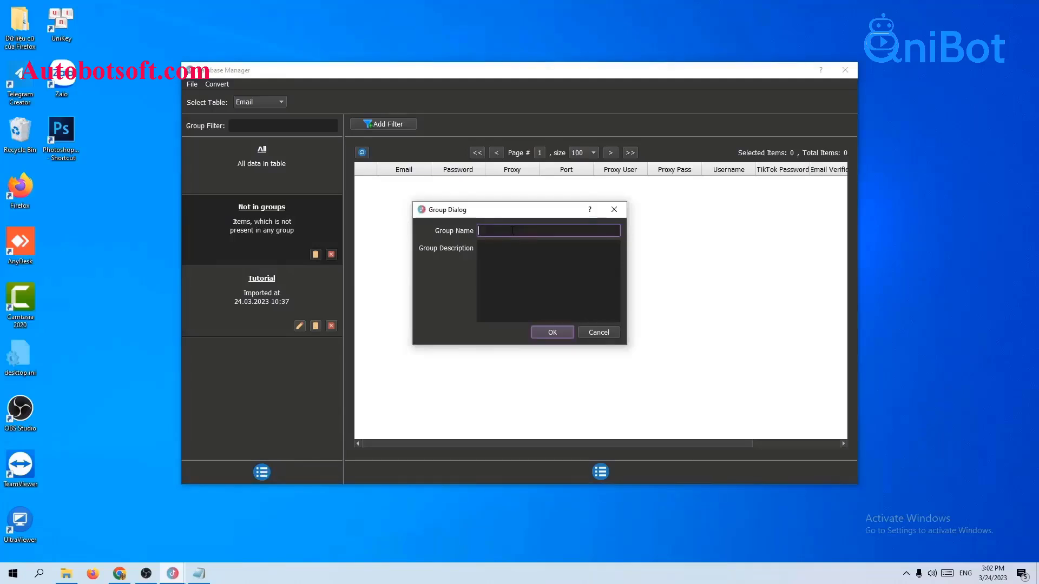
{"action": "type", "text": "Reg-tiktok"}
{"action": "left_click", "coordinate": [544, 335]}
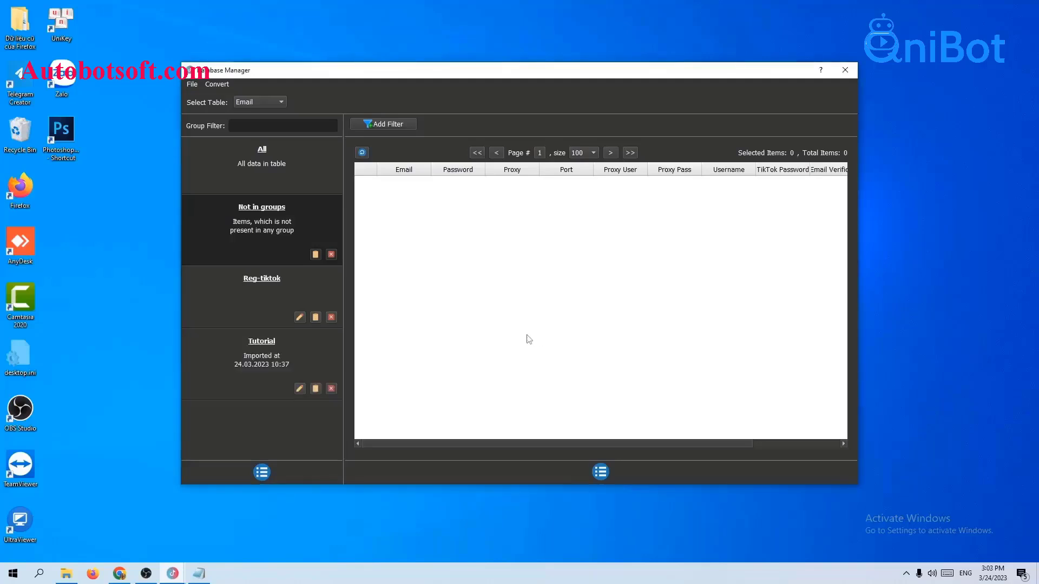
{"action": "left_click", "coordinate": [265, 291]}
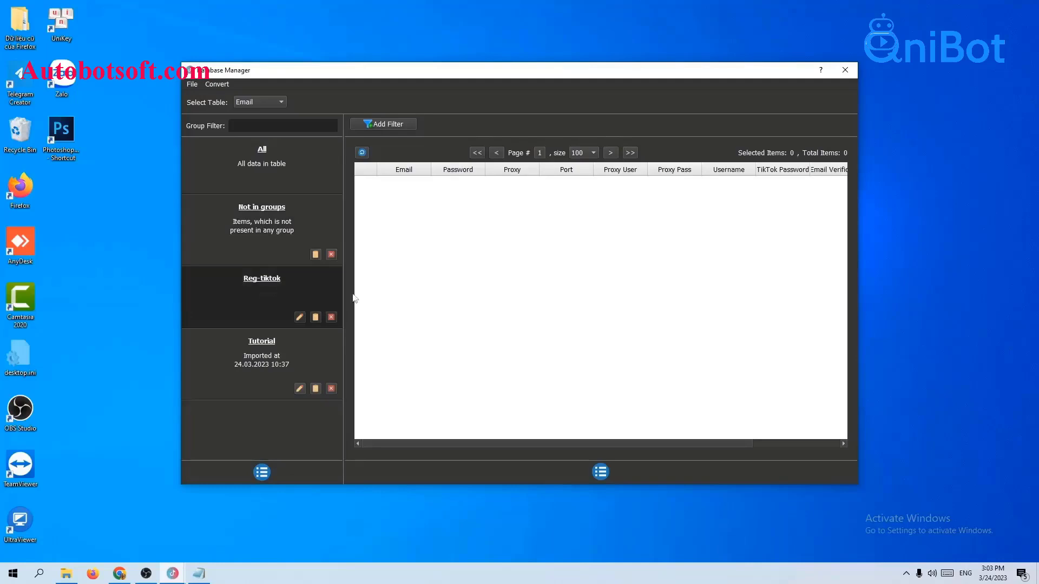
{"action": "left_click", "coordinate": [601, 472]}
- Start a new Reg-tiktok item, entering the account's email address and password
{"action": "left_click", "coordinate": [636, 477]}
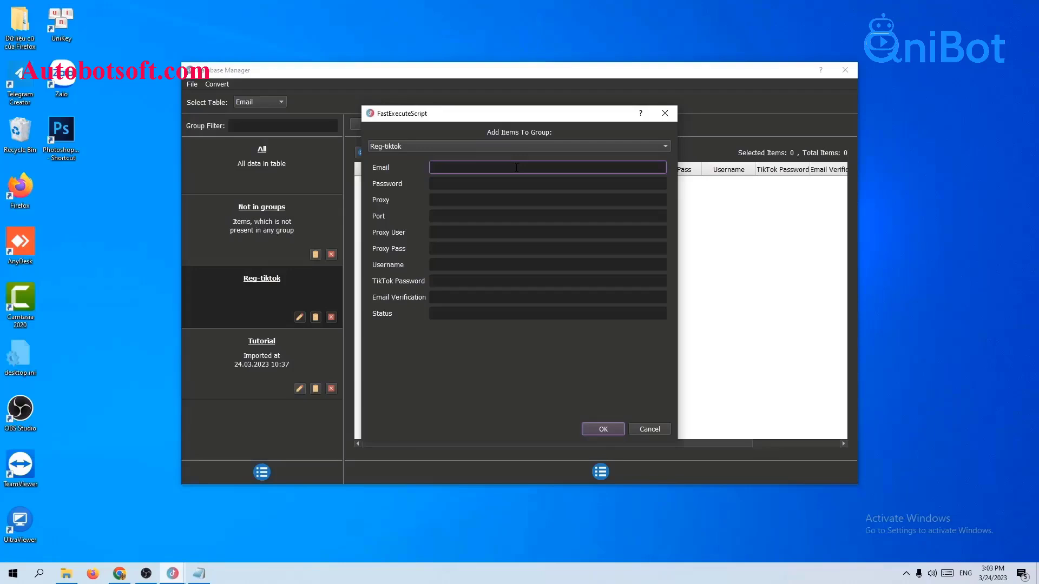
{"action": "left_click", "coordinate": [499, 182]}
{"action": "type", "text": "1234"}
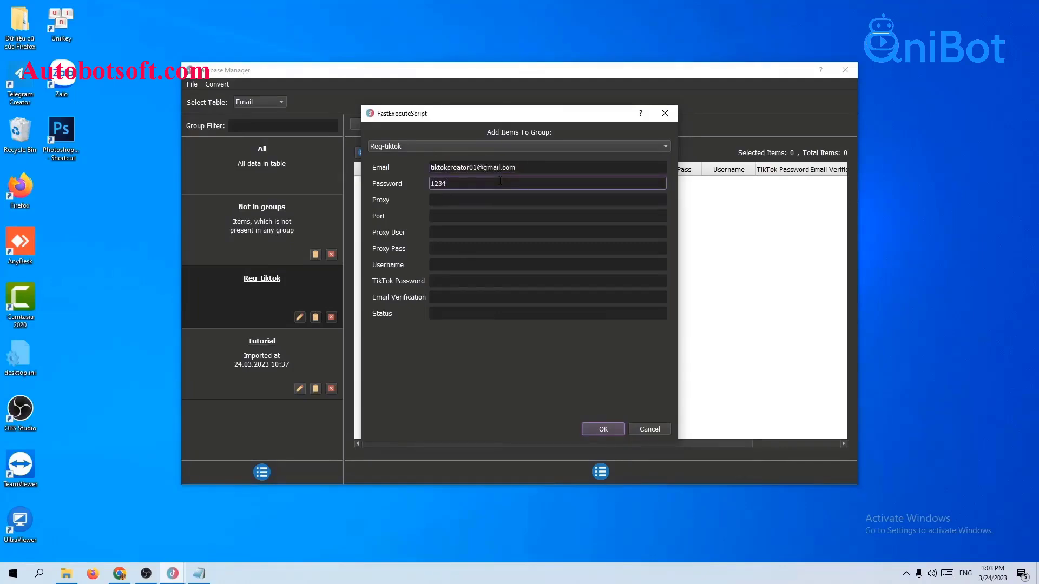
{"action": "type", "text": "5678@"}
{"action": "left_click", "coordinate": [525, 168]}
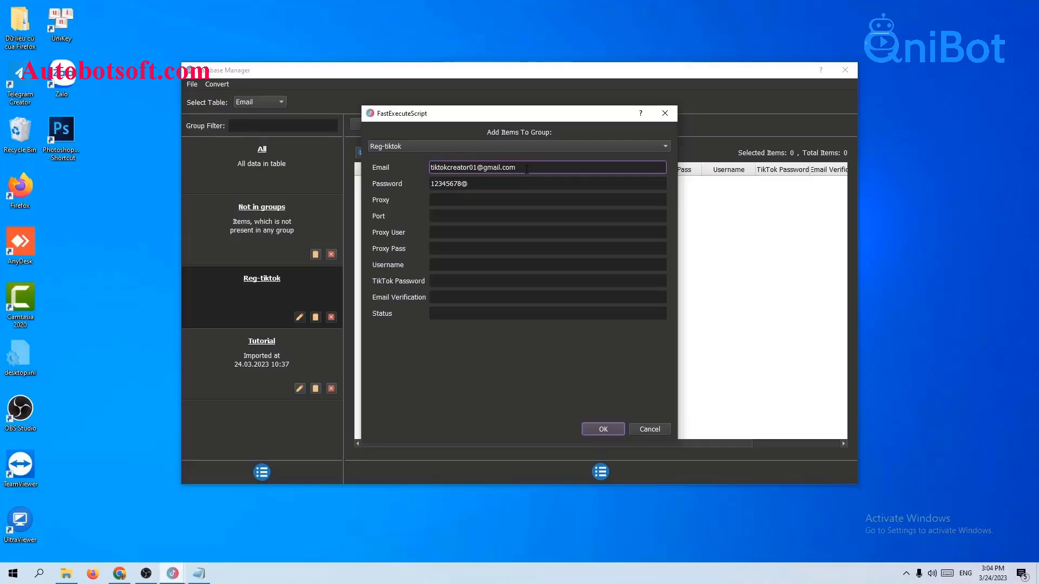
{"action": "left_click_drag", "start_coordinate": [525, 169], "coordinate": [419, 182]}
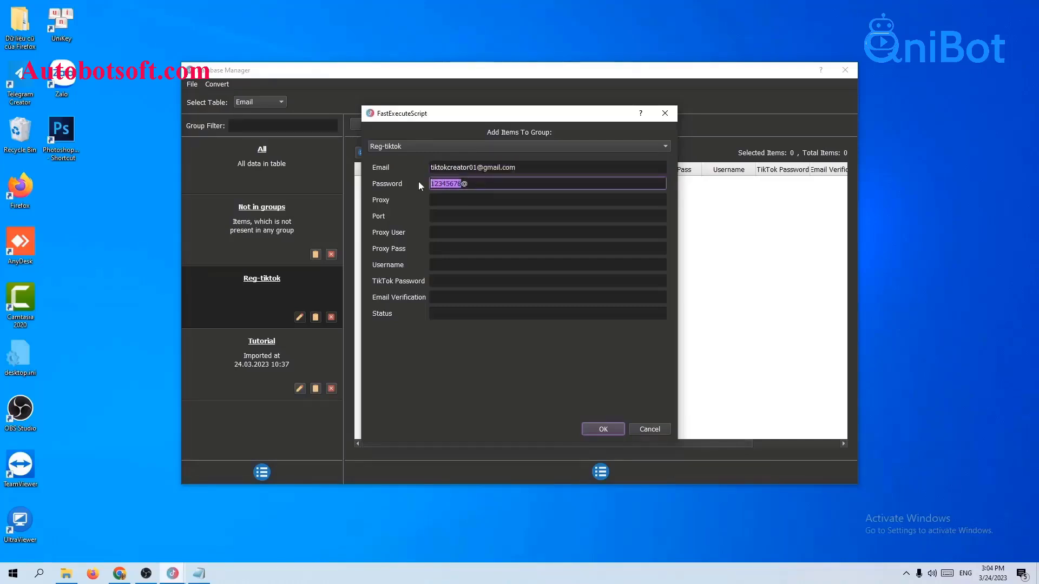
{"action": "left_click", "coordinate": [526, 168]}
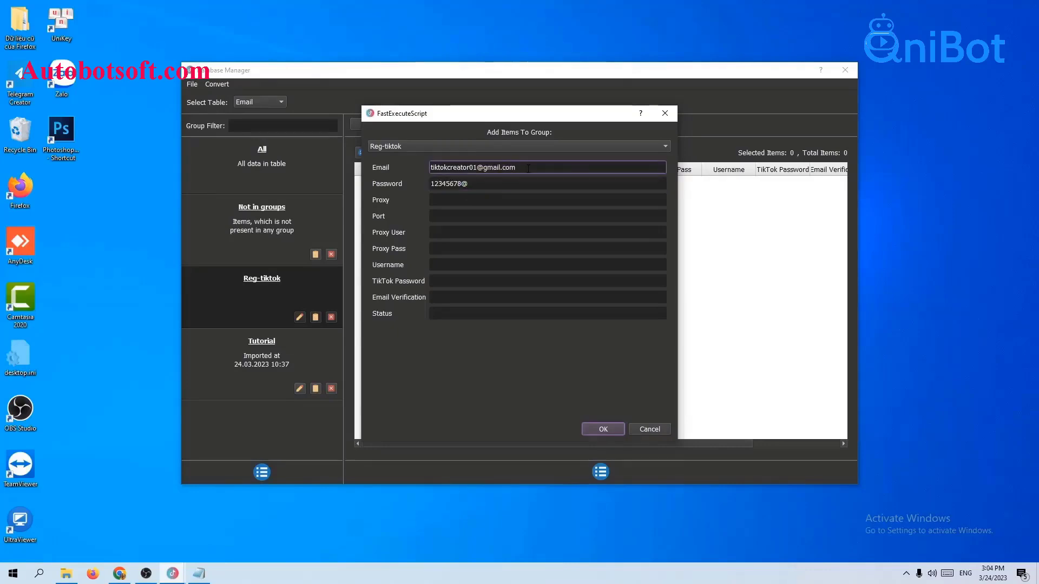
{"action": "left_click", "coordinate": [537, 179]}
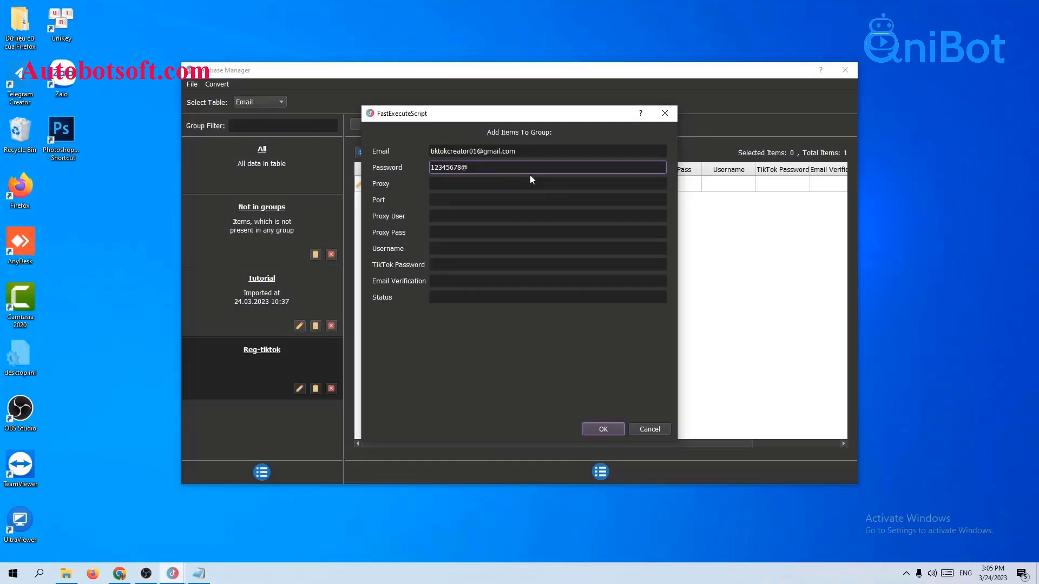
- Fill in proxy 23.236.176.240, port 99793, and the proxy user name and password
{"action": "left_click", "coordinate": [509, 185]}
{"action": "left_click", "coordinate": [504, 198]}
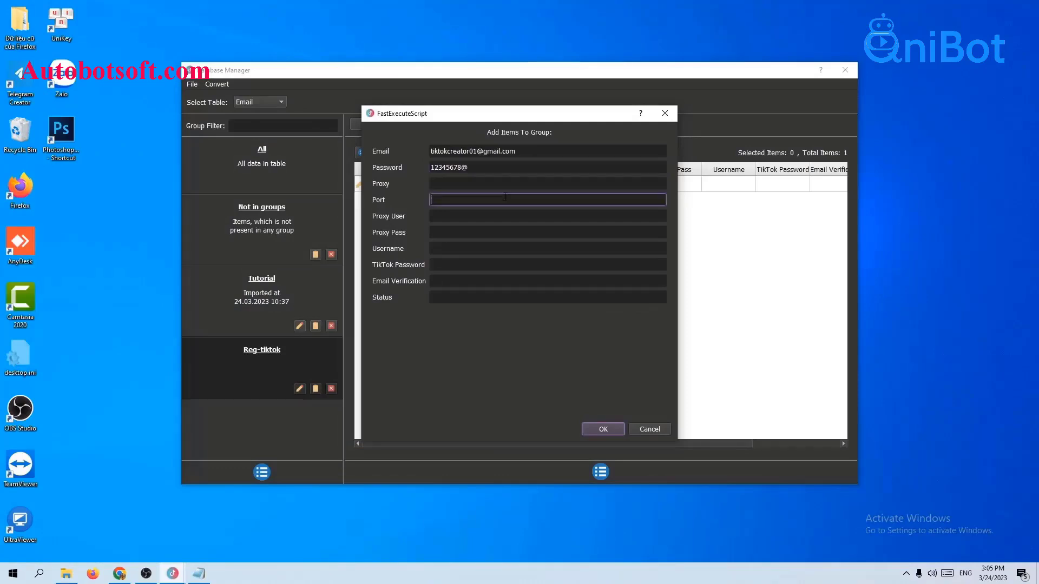
{"action": "left_click", "coordinate": [504, 184]}
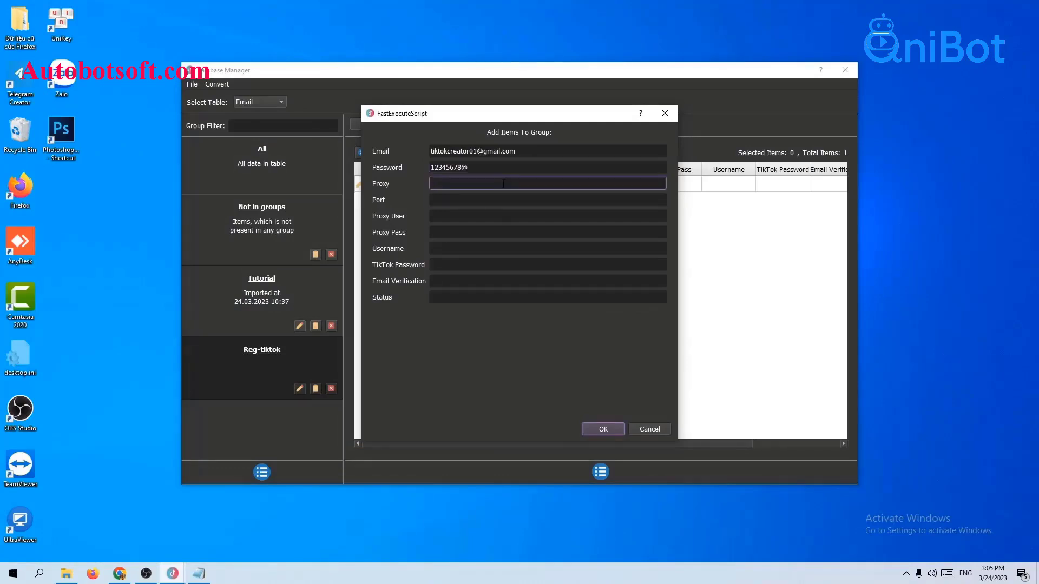
{"action": "key", "text": "ctrl+v"}
{"action": "left_click", "coordinate": [453, 199]}
{"action": "key", "text": "ctrl+v"}
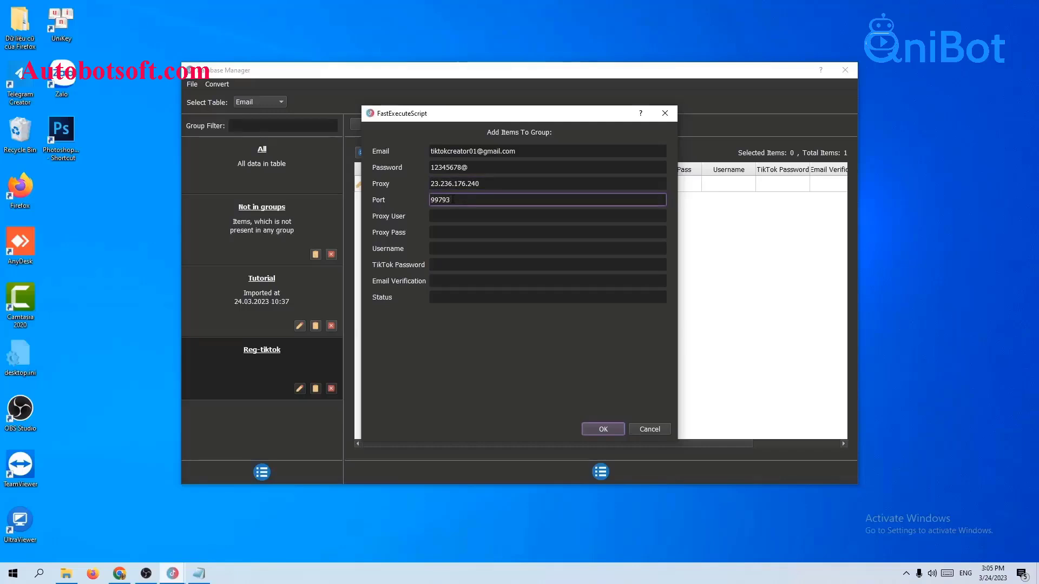
{"action": "left_click", "coordinate": [456, 213]}
{"action": "type", "text": "12"}
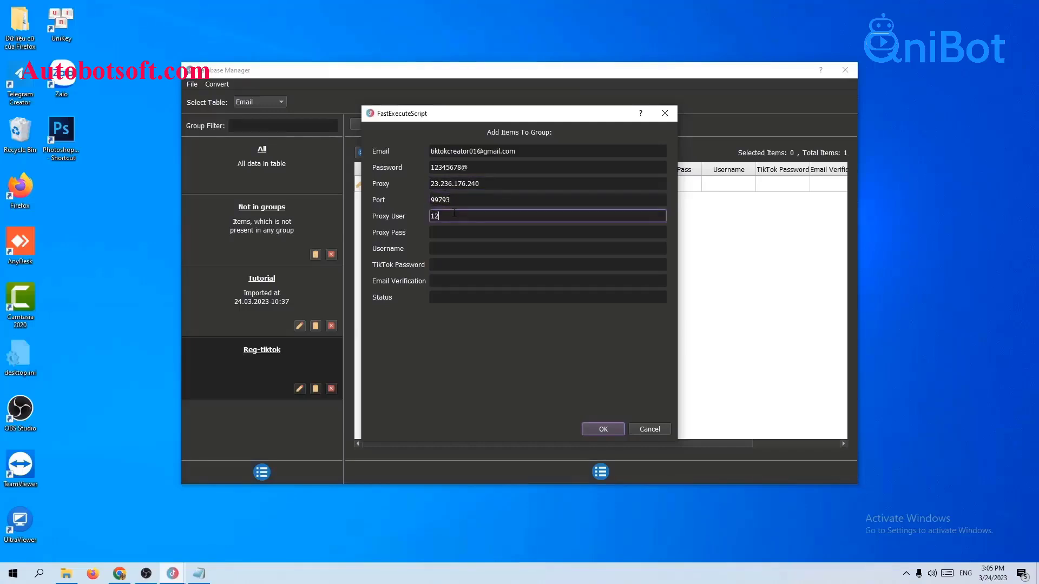
{"action": "type", "text": "3qni@"}
{"action": "left_click", "coordinate": [484, 233]}
{"action": "type", "text": "123"}
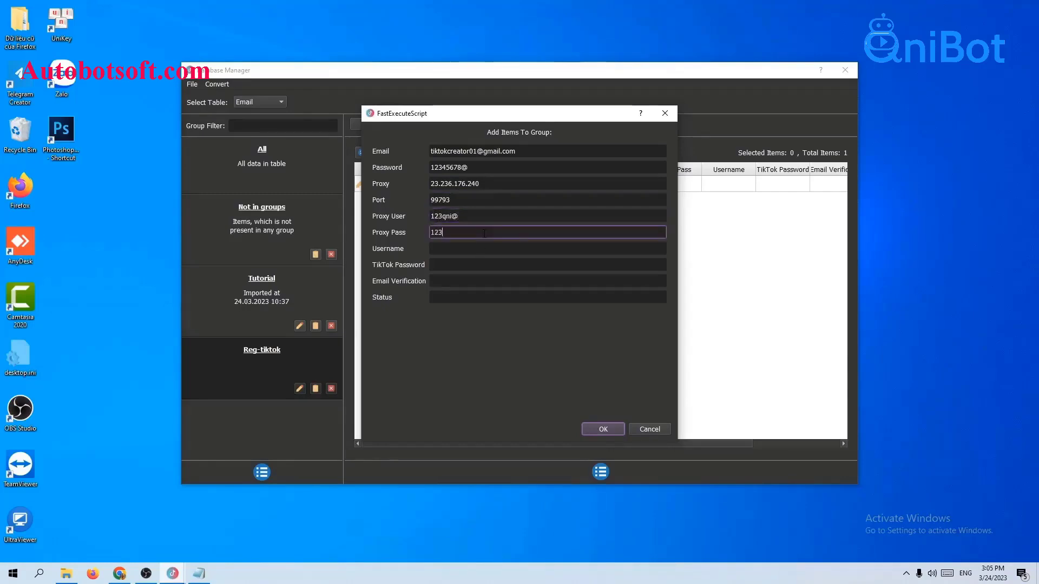
{"action": "type", "text": "qni"}
- Save the account to Reg-tiktok, then open and close an empty add-item form
{"action": "left_click", "coordinate": [592, 429]}
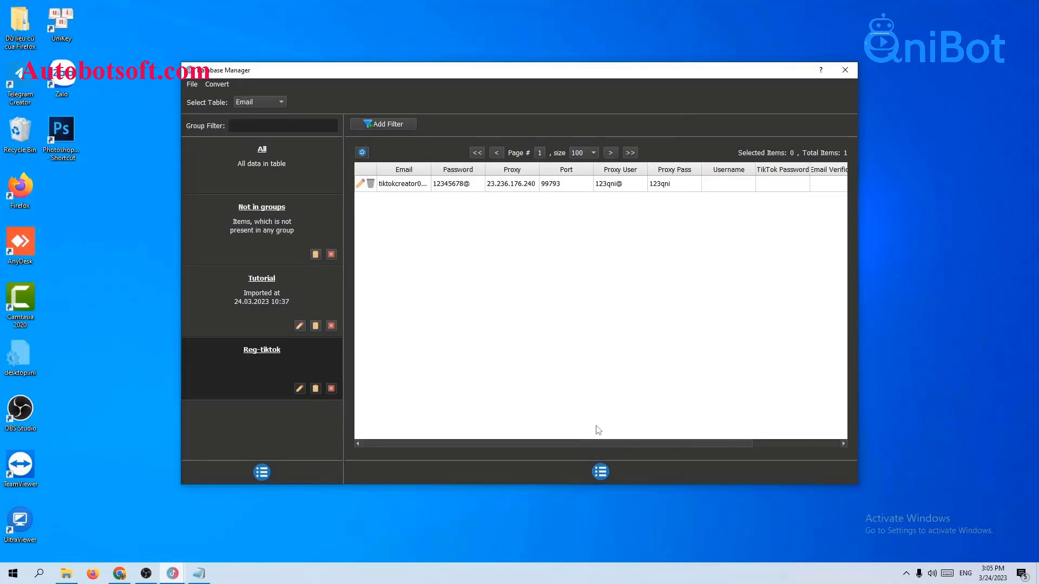
{"action": "left_click", "coordinate": [608, 473]}
{"action": "left_click", "coordinate": [622, 476]}
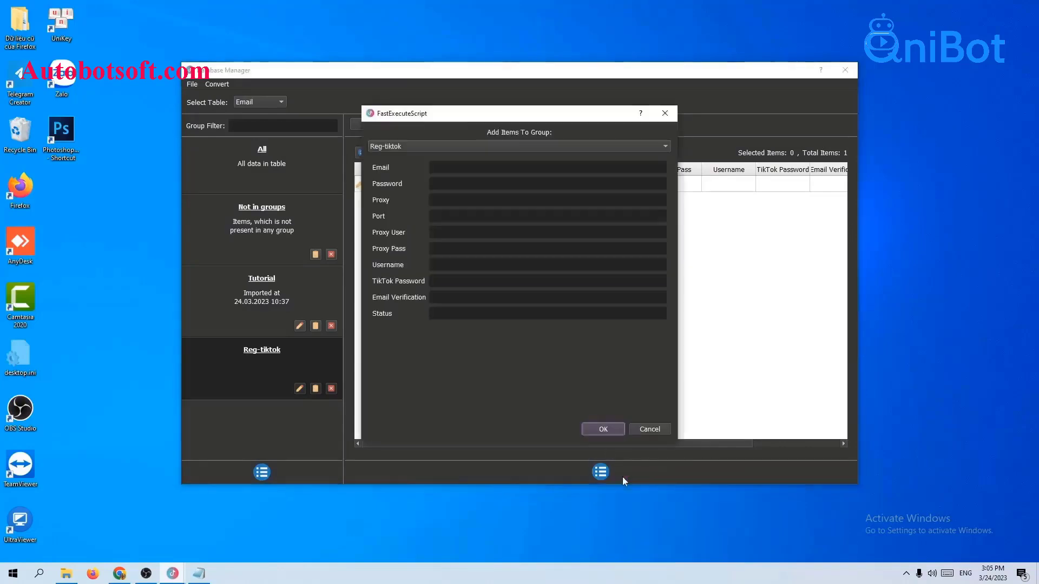
{"action": "left_click", "coordinate": [670, 115]}
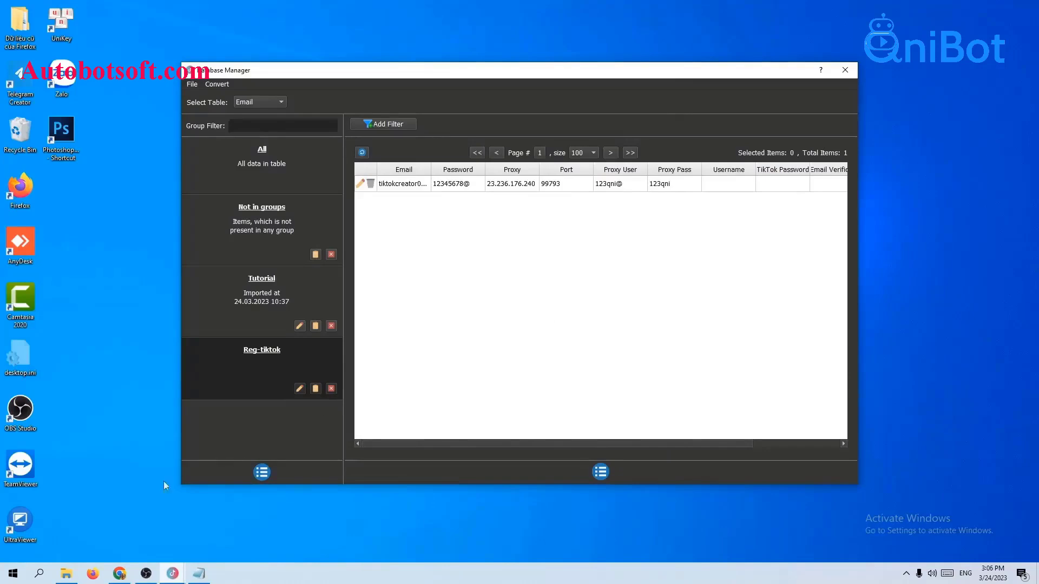
- Create a new text document named email.txt in the TiktokCreaorV2 folder
{"action": "left_click", "coordinate": [66, 574]}
{"action": "right_click", "coordinate": [162, 293]}
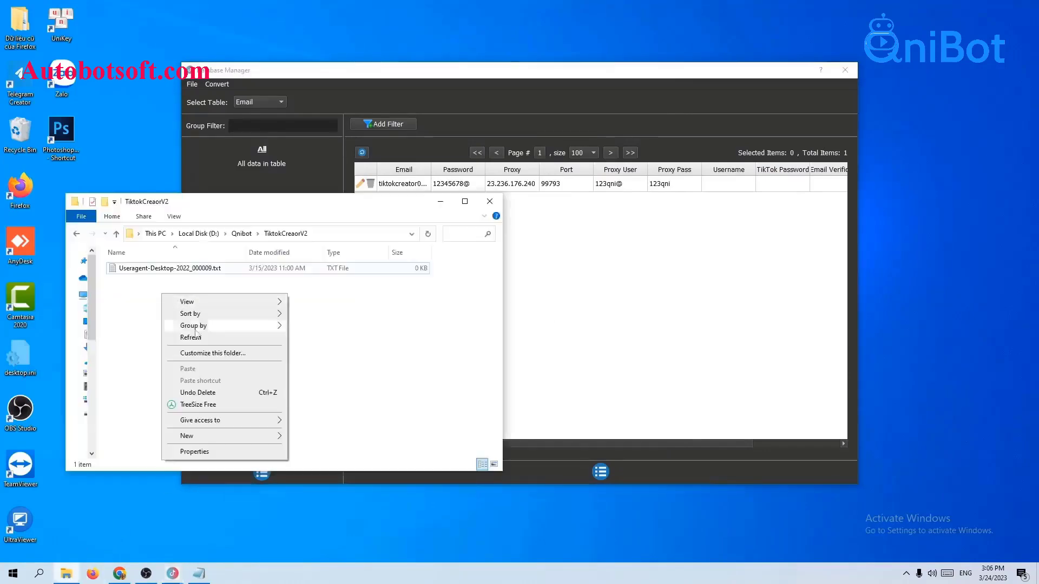
{"action": "mouse_move", "coordinate": [260, 436]}
{"action": "left_click", "coordinate": [291, 412]}
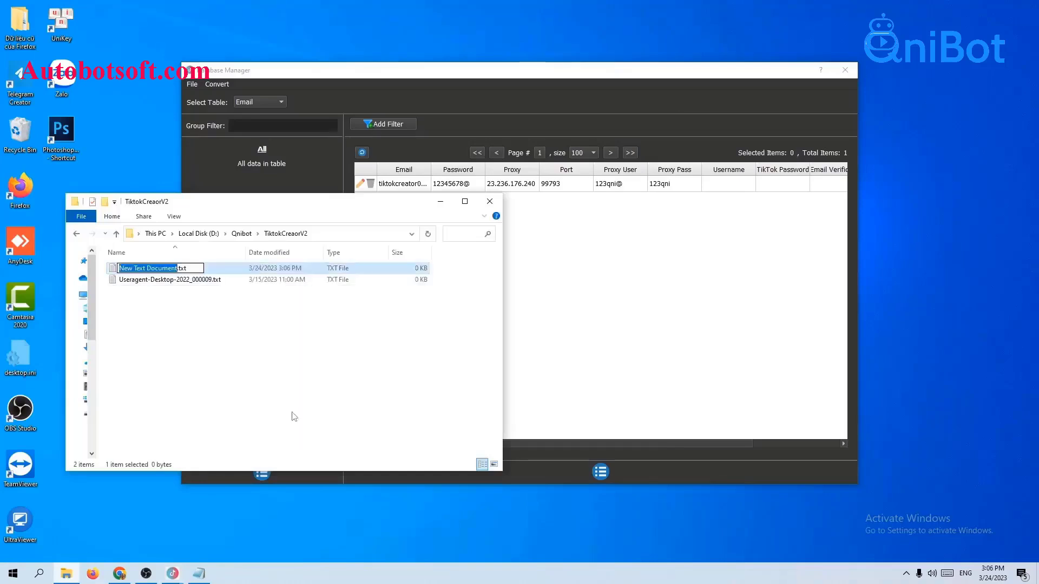
{"action": "type", "text": "email"}
{"action": "key", "text": "Return"}
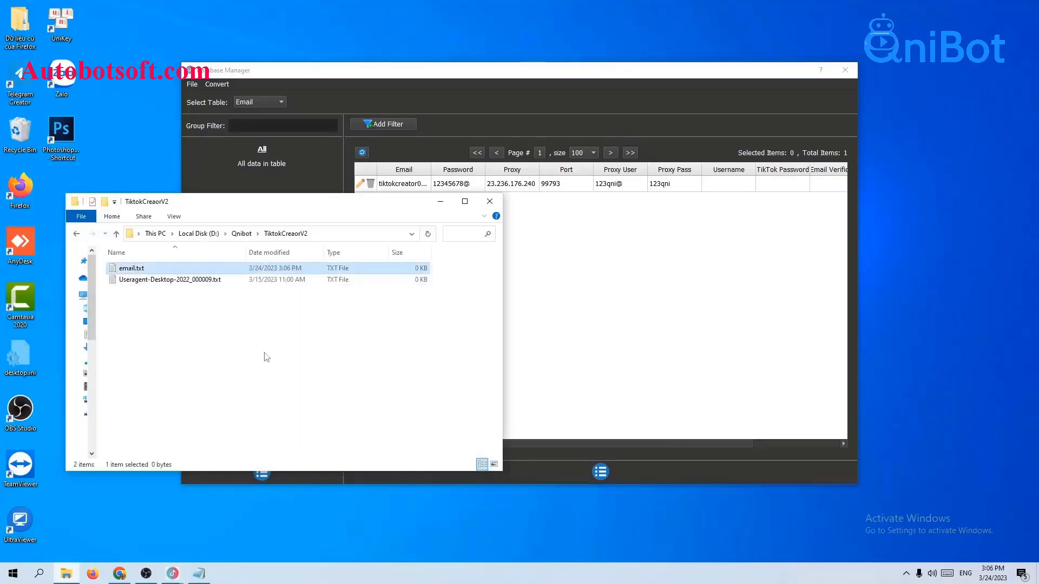
- Open email.txt in Notepad and move the Notepad window up
{"action": "double_click", "coordinate": [180, 271]}
{"action": "left_click", "coordinate": [533, 209]}
{"action": "left_click", "coordinate": [564, 343]}
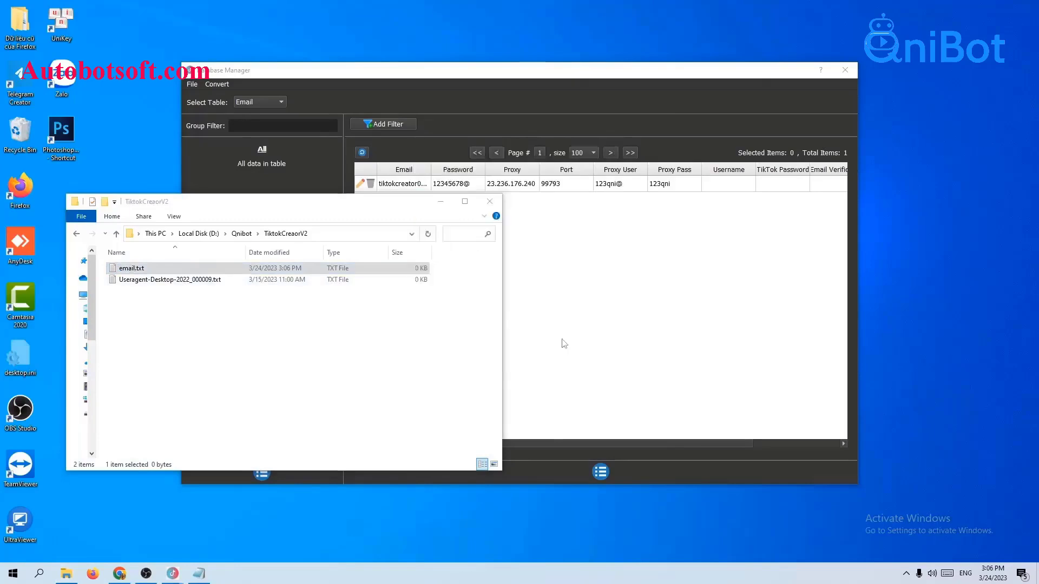
{"action": "left_click", "coordinate": [441, 202]}
{"action": "left_click_drag", "start_coordinate": [523, 323], "coordinate": [526, 238]}
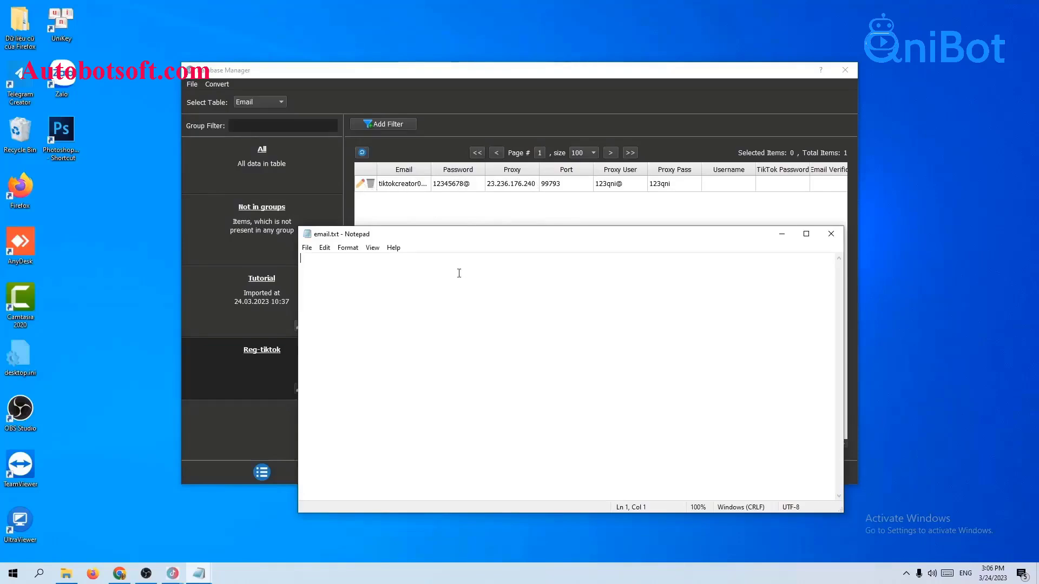
- Write two comma-separated account lines, the second adding proxy 23.236.176.240:99793 and proxy login, then save
{"action": "key", "text": "ctrl+v"}
{"action": "type", "text": ","}
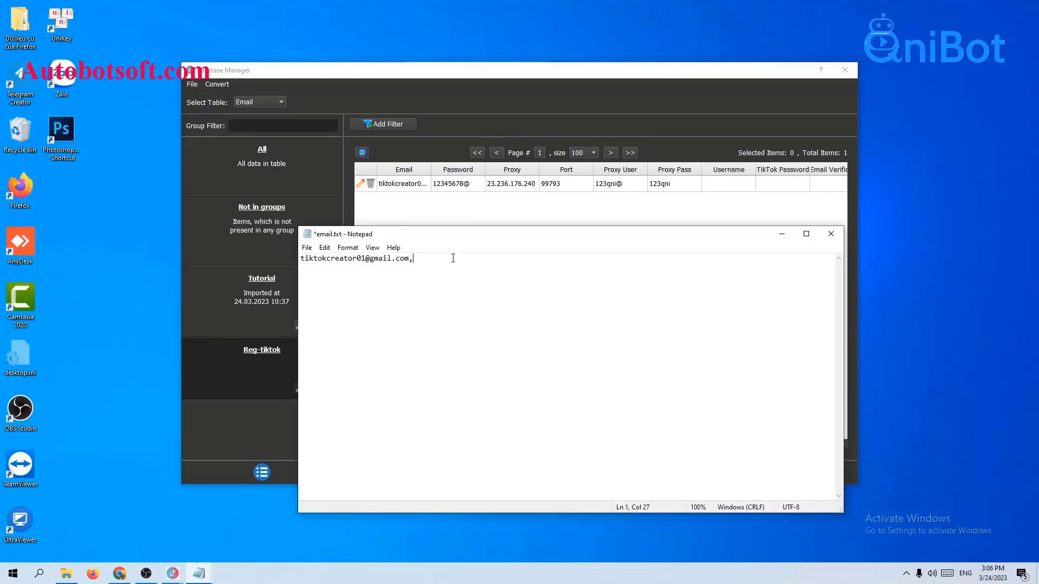
{"action": "type", "text": "12345678@"}
{"action": "key", "text": "ctrl+v"}
{"action": "type", "text": ","}
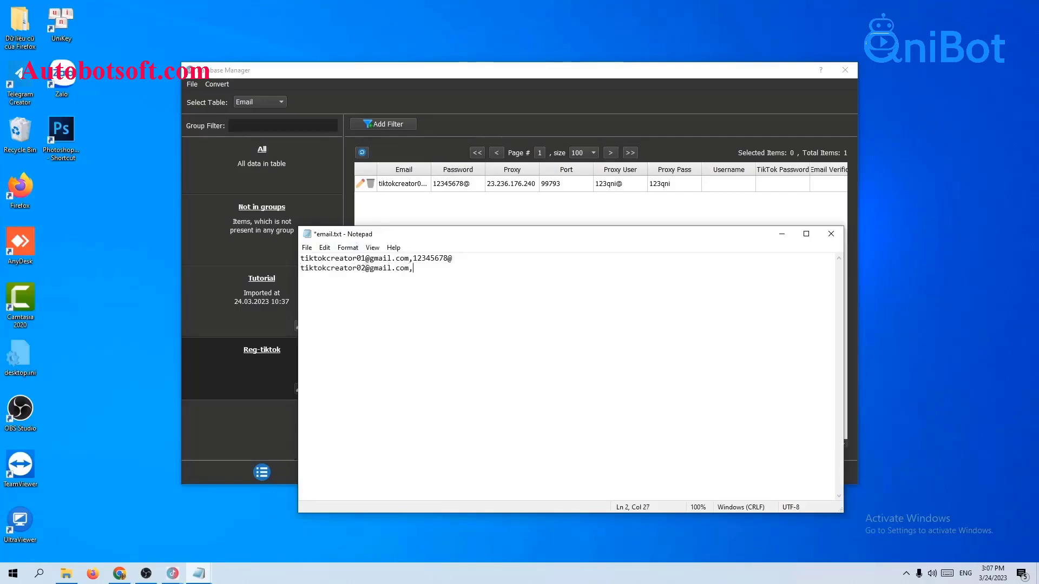
{"action": "type", "text": "12345678@"}
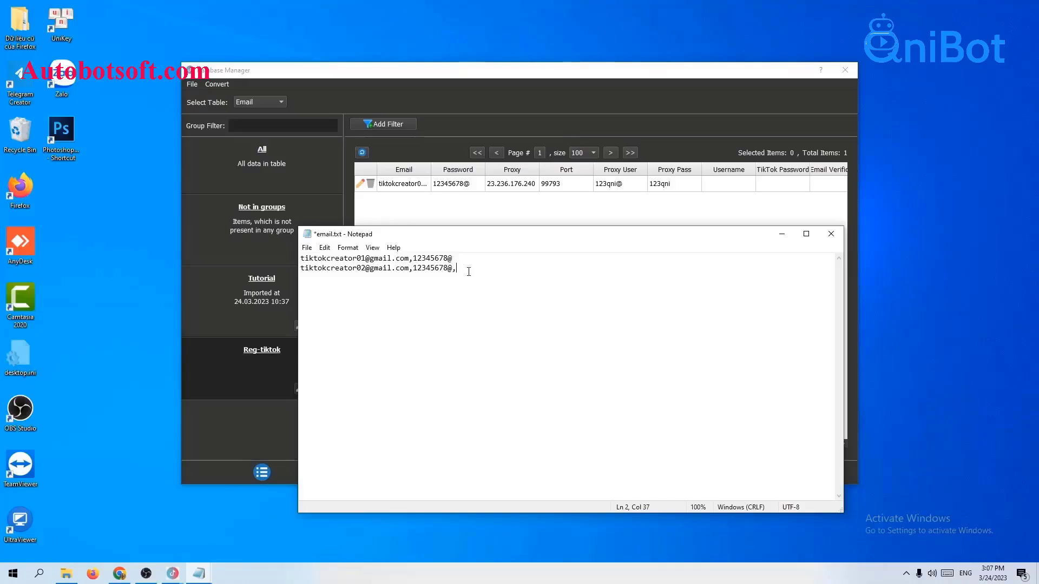
{"action": "type", "text": "23.236.176.240"}
{"action": "type", "text": "99793"}
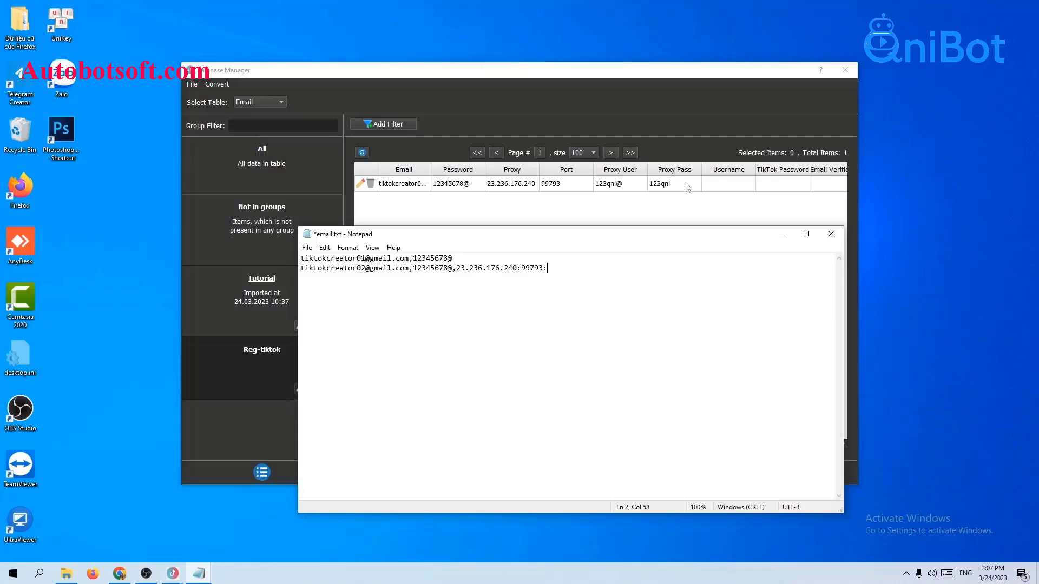
{"action": "type", "text": ":"}
{"action": "type", "text": "123qni@"}
{"action": "type", "text": ":123qni"}
{"action": "key", "text": "Return"}
{"action": "key", "text": "Return"}
{"action": "left_click", "coordinate": [307, 248]}
{"action": "left_click", "coordinate": [324, 295]}
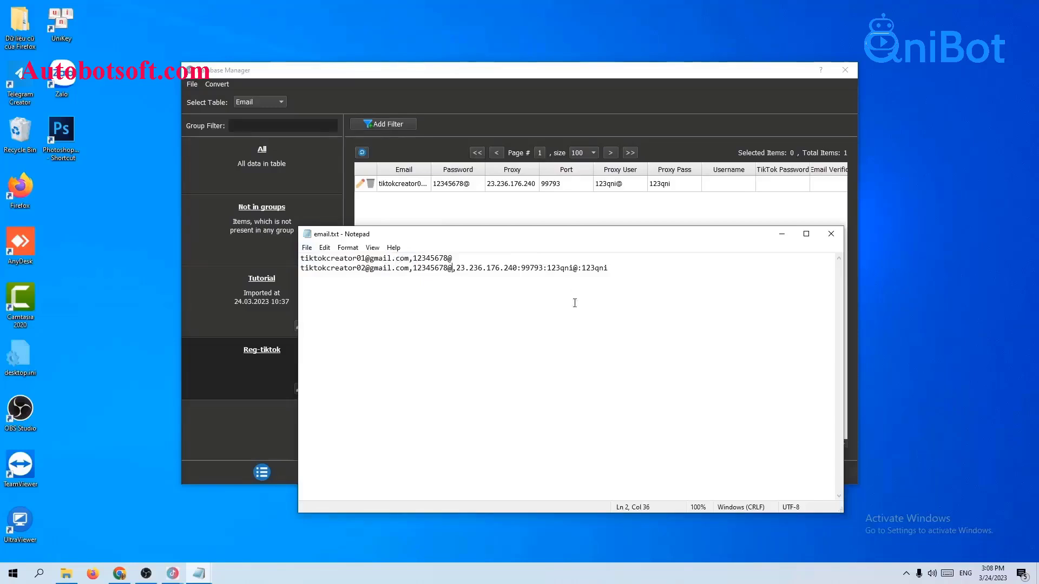
- Import the accounts from email.txt through Convert > Import Csv
{"action": "left_click", "coordinate": [216, 86]}
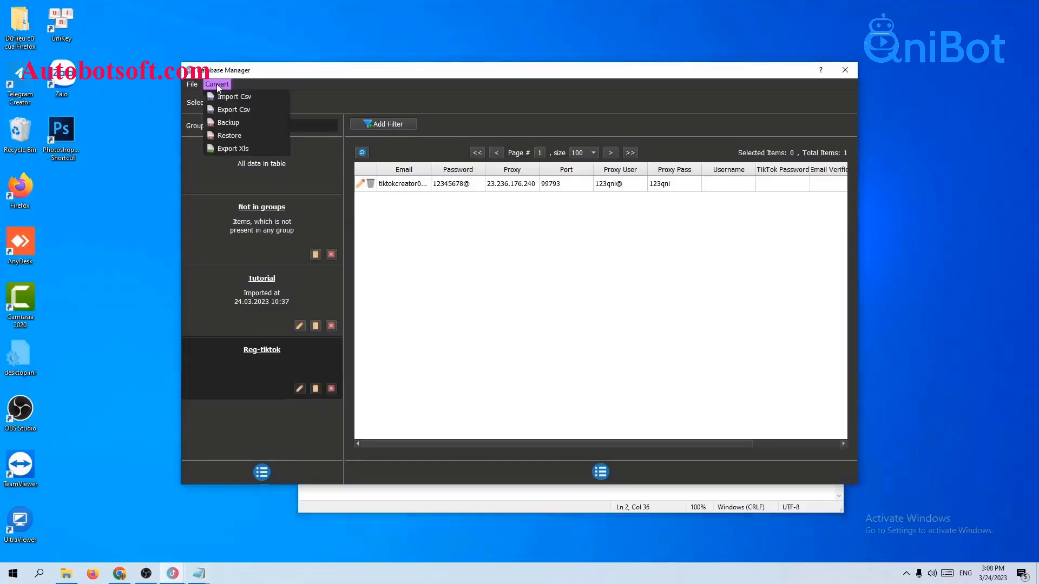
{"action": "left_click", "coordinate": [222, 97]}
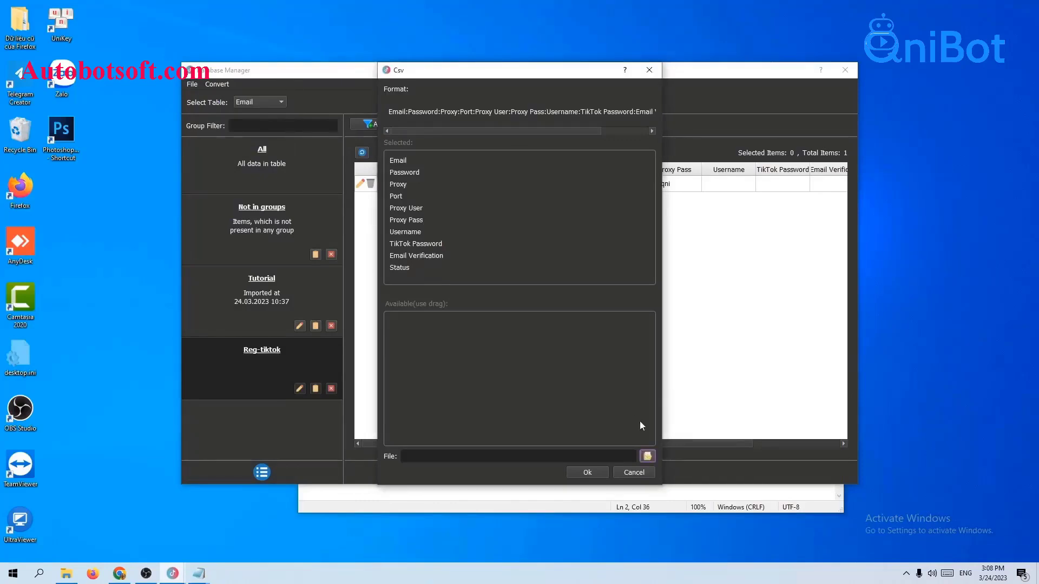
{"action": "left_click", "coordinate": [647, 456]}
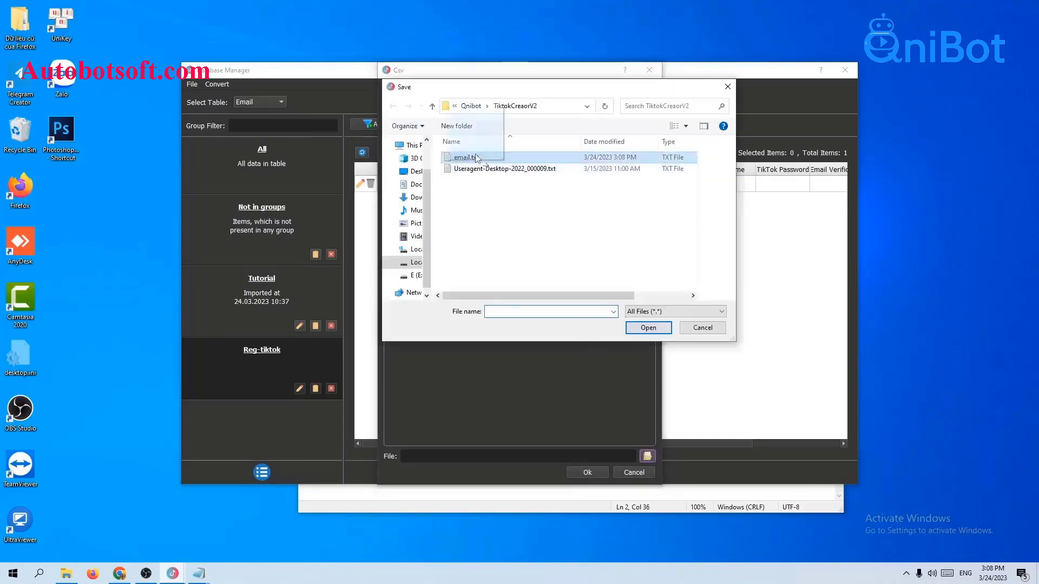
{"action": "left_click", "coordinate": [466, 157]}
{"action": "left_click", "coordinate": [648, 327]}
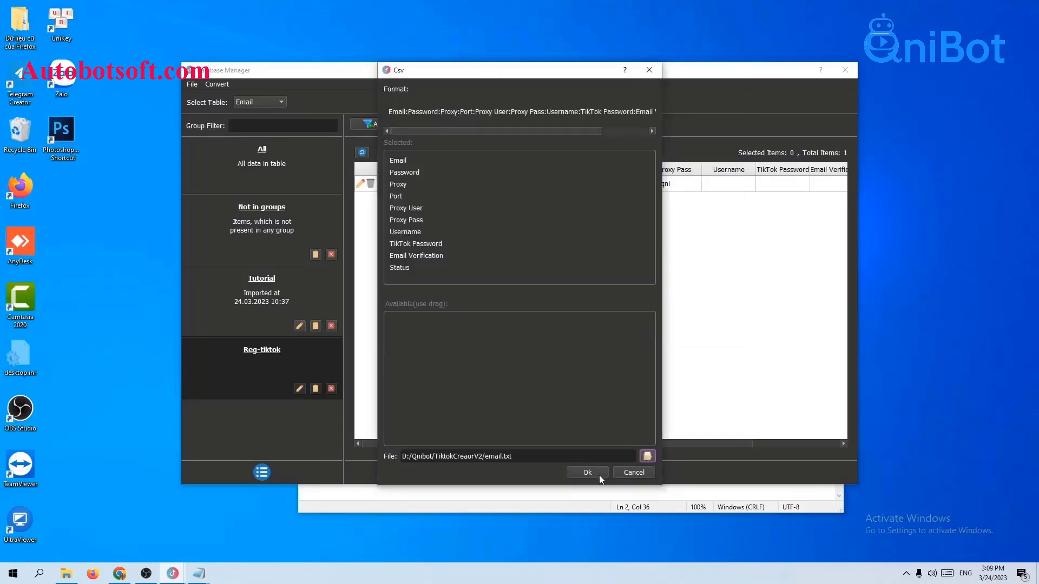
{"action": "left_click", "coordinate": [594, 473]}
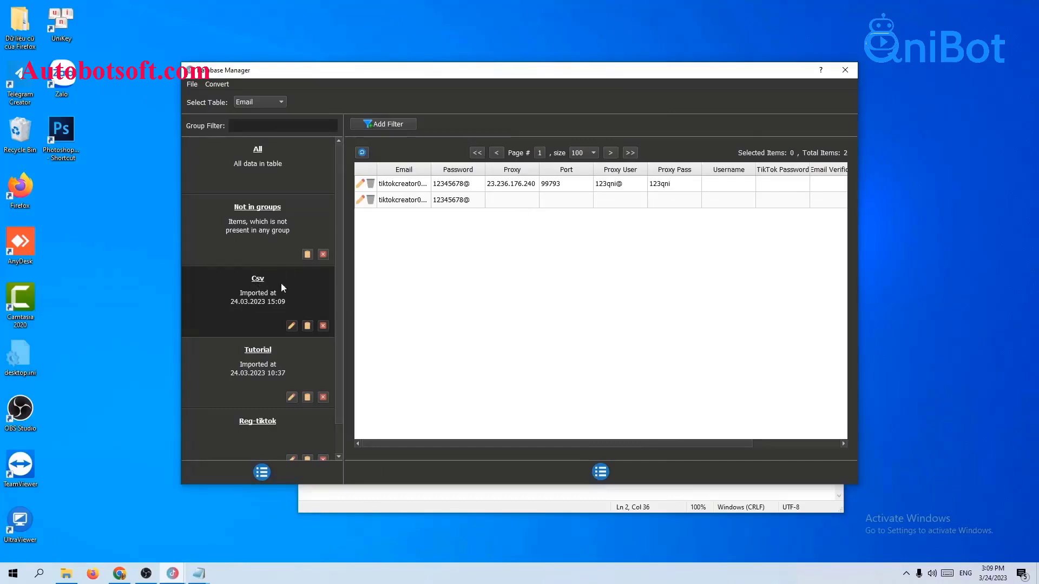
- Rename the new Csv group to Reg-Tiktok2 and close the Database Manager
{"action": "left_click", "coordinate": [291, 325]}
{"action": "left_click_drag", "start_coordinate": [491, 231], "coordinate": [461, 228]}
{"action": "key", "text": "BackSpace"}
{"action": "type", "text": "Re"}
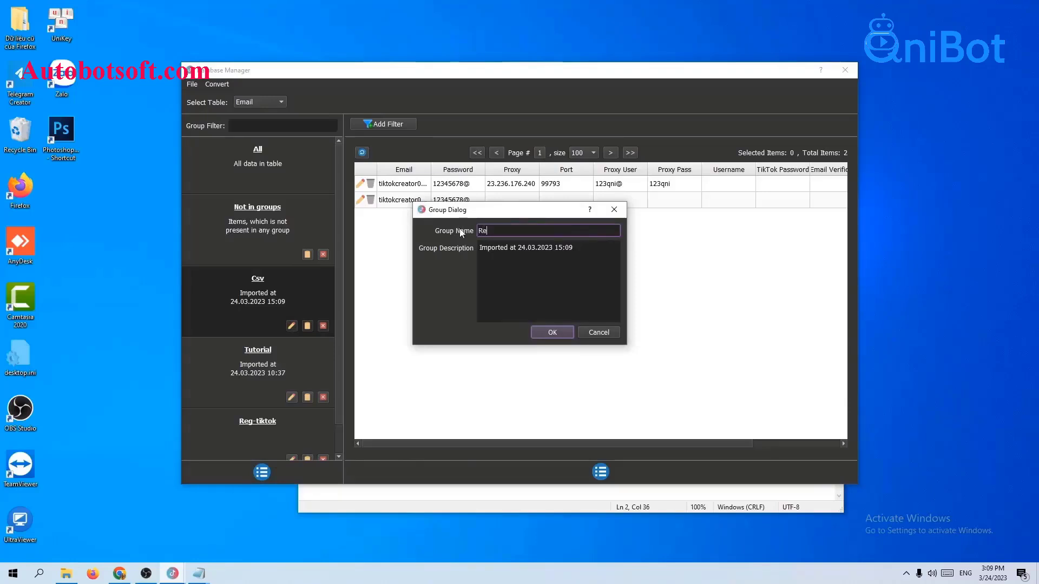
{"action": "type", "text": "g-Tiktok2"}
{"action": "left_click", "coordinate": [554, 331]}
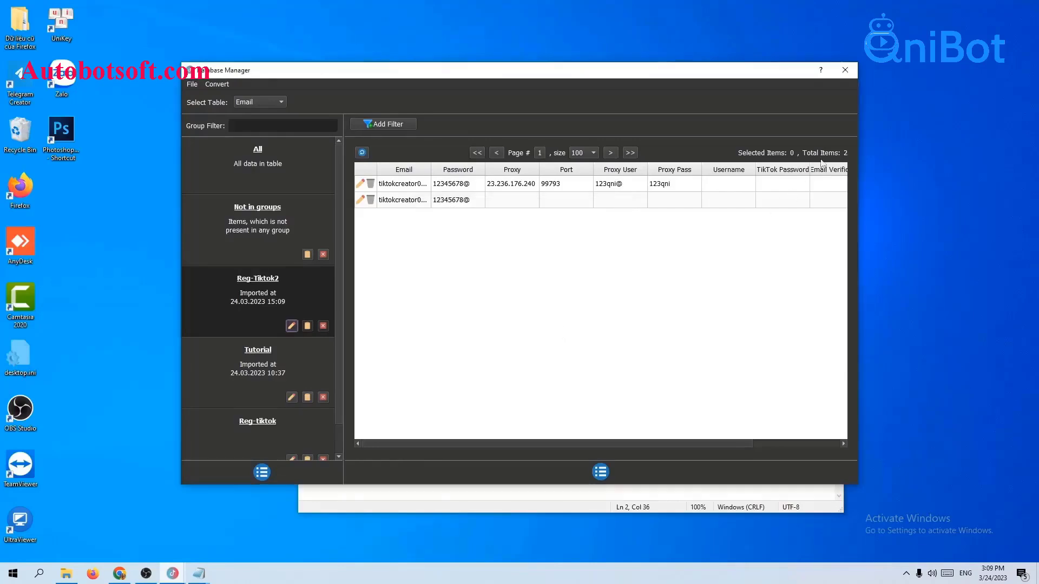
{"action": "left_click", "coordinate": [845, 69]}
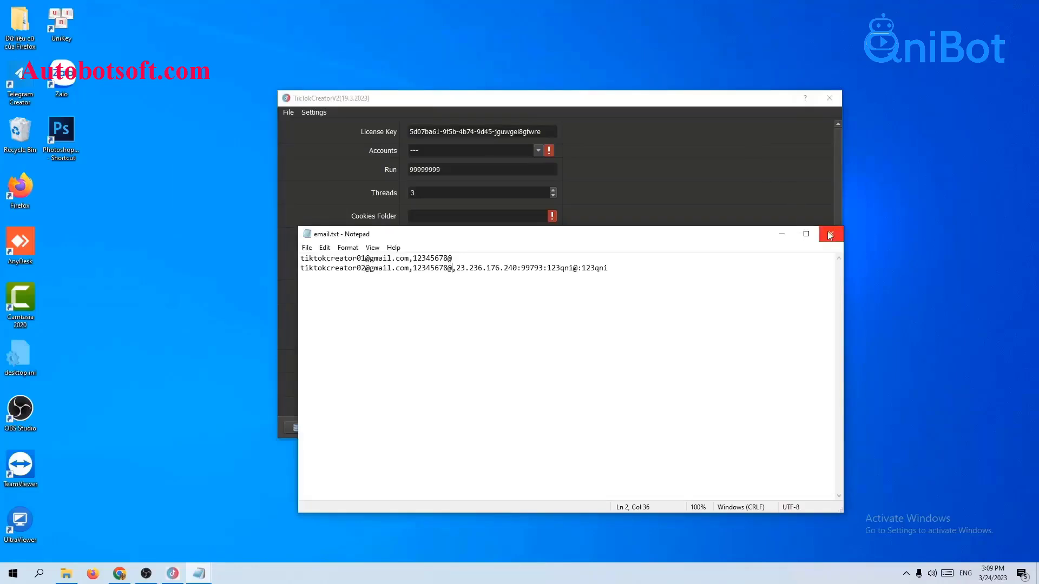
- Tick Reg-Tiktok2 in the Accounts group list
{"action": "left_click", "coordinate": [781, 234]}
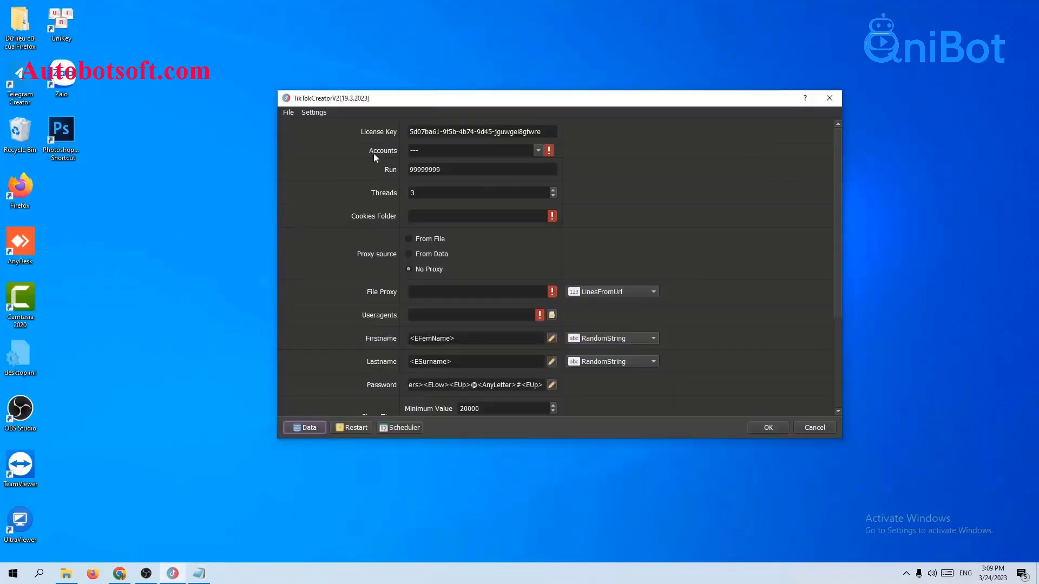
{"action": "left_click", "coordinate": [538, 151]}
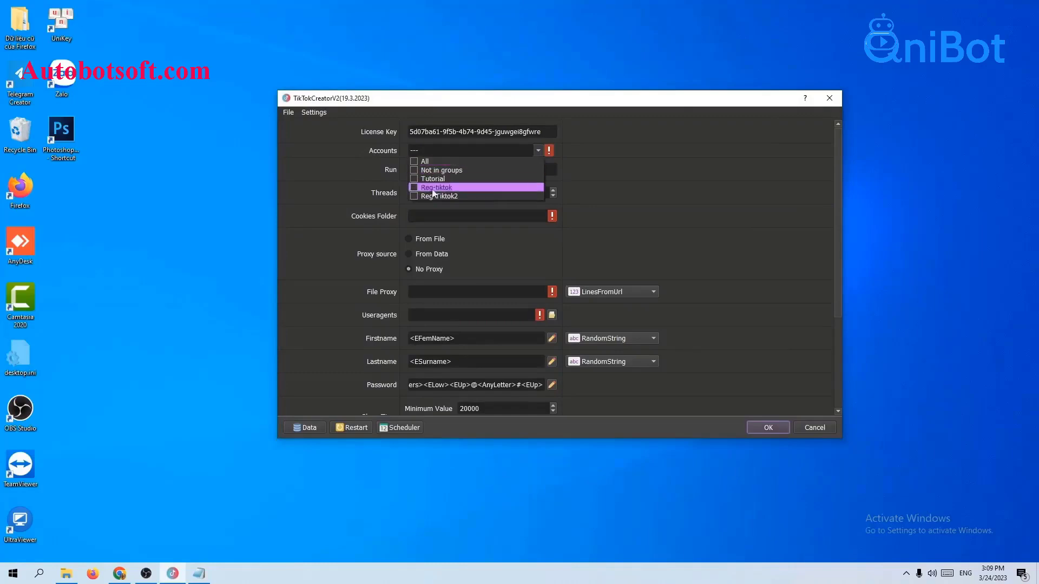
{"action": "left_click", "coordinate": [414, 196]}
{"action": "left_click", "coordinate": [674, 193]}
- Replace the Run count 99999999 with 1000
{"action": "left_click", "coordinate": [465, 171]}
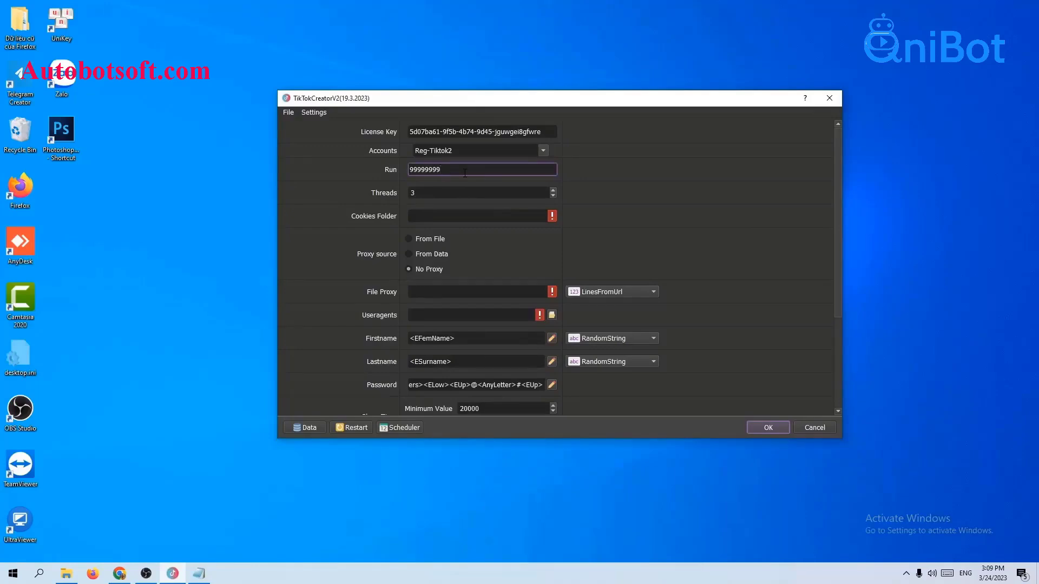
{"action": "left_click_drag", "start_coordinate": [484, 169], "coordinate": [381, 170]}
{"action": "type", "text": "1000"}
{"action": "left_click", "coordinate": [641, 182]}
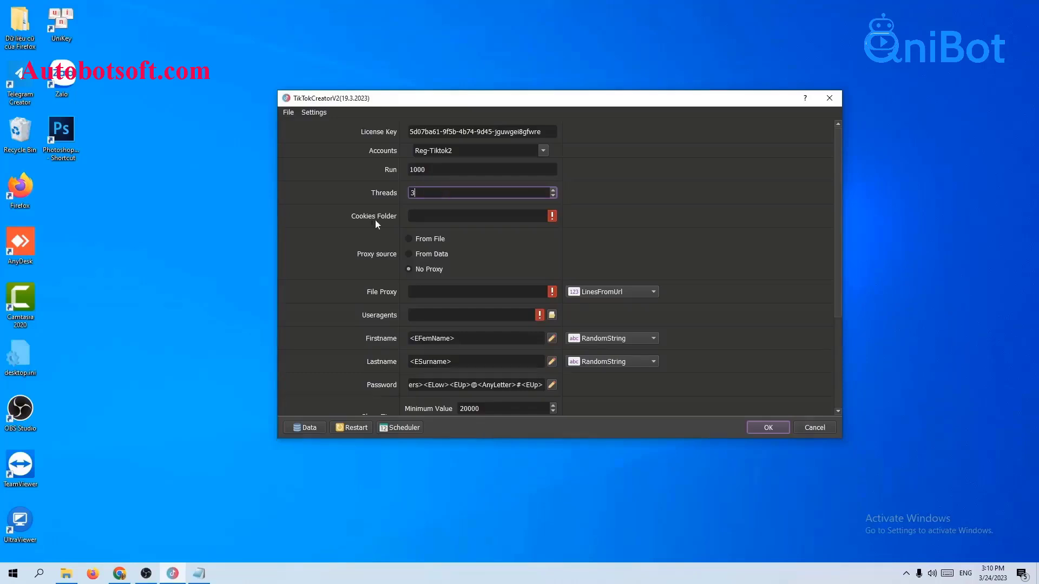
{"action": "left_click", "coordinate": [420, 219]}
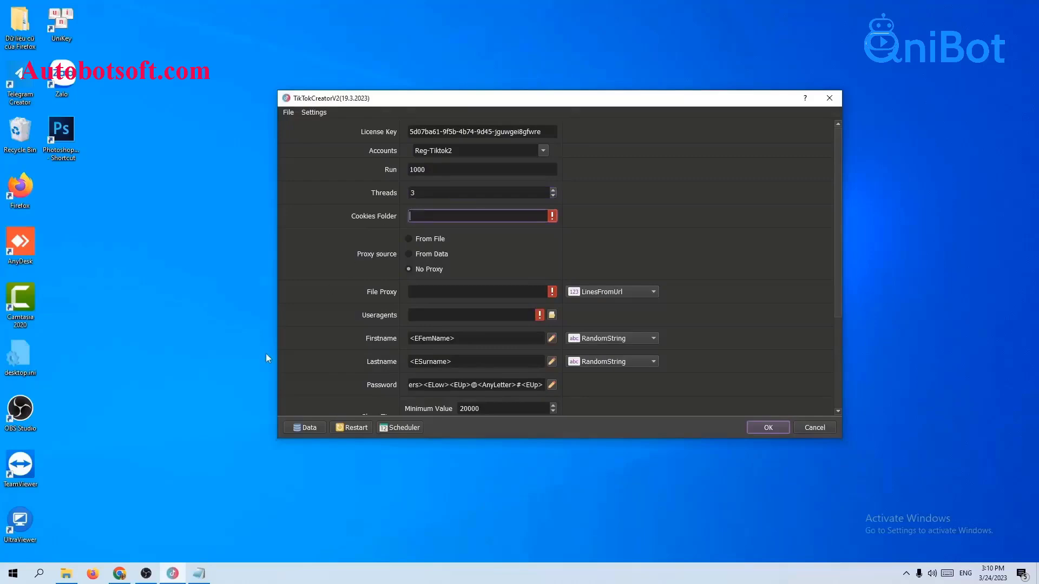
- Create a new folder named cookies in the TiktokCreaorV2 folder
{"action": "left_click", "coordinate": [66, 573]}
{"action": "right_click", "coordinate": [167, 313]}
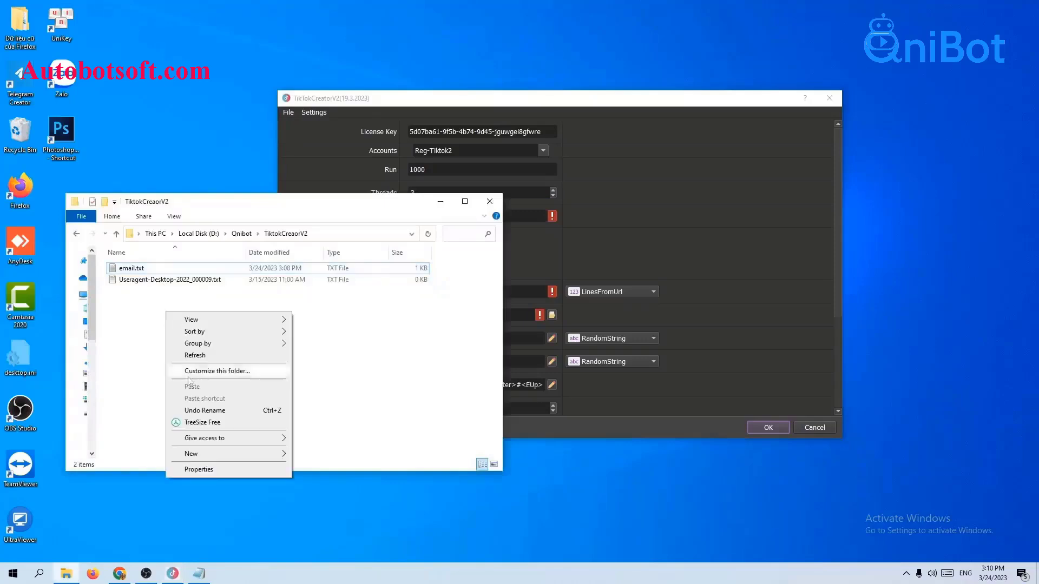
{"action": "mouse_move", "coordinate": [190, 456]}
{"action": "left_click", "coordinate": [332, 308]}
{"action": "type", "text": "cookies"}
{"action": "key", "text": "Return"}
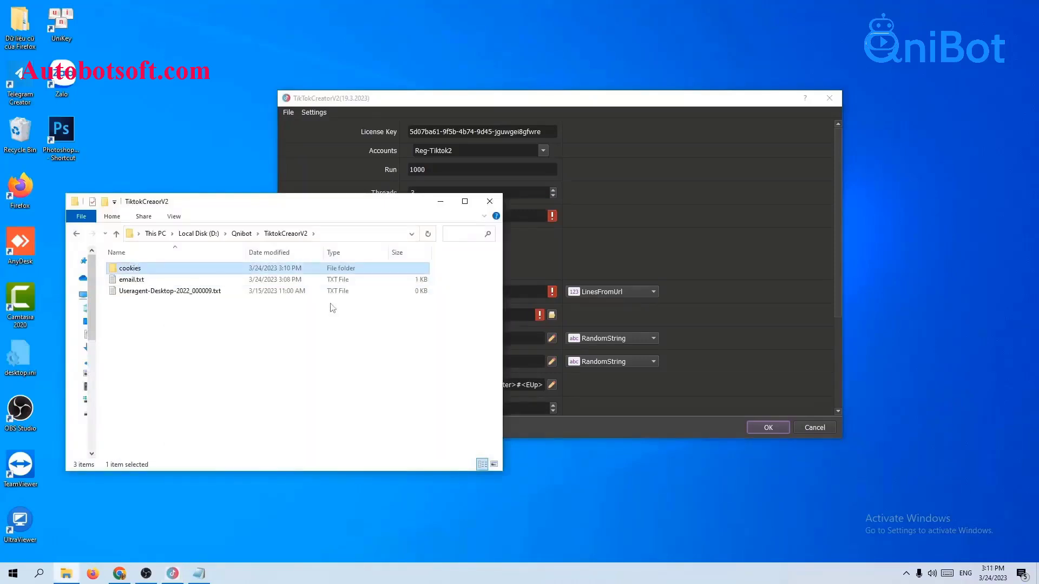
- Paste the cookies folder path into Cookies Folder and set Proxy source to From File
{"action": "double_click", "coordinate": [215, 271]}
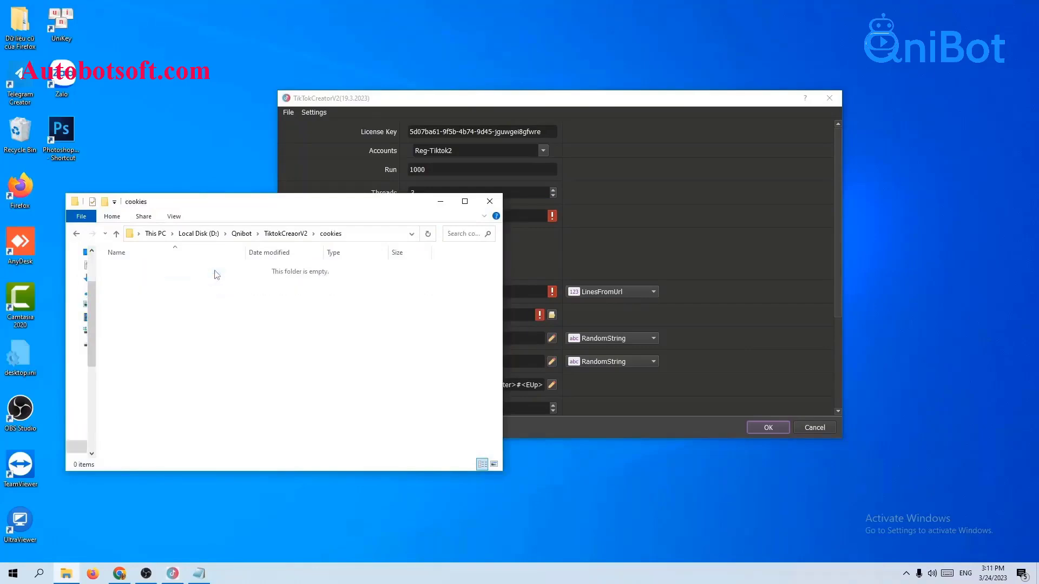
{"action": "left_click", "coordinate": [357, 236]}
{"action": "key", "text": "ctrl+c"}
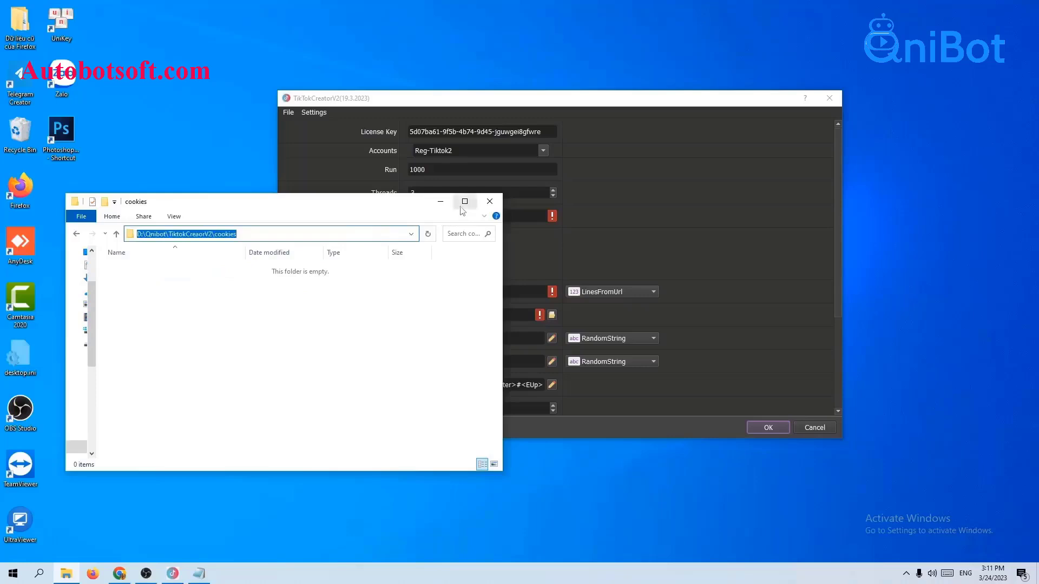
{"action": "left_click", "coordinate": [441, 201]}
{"action": "key", "text": "ctrl+v"}
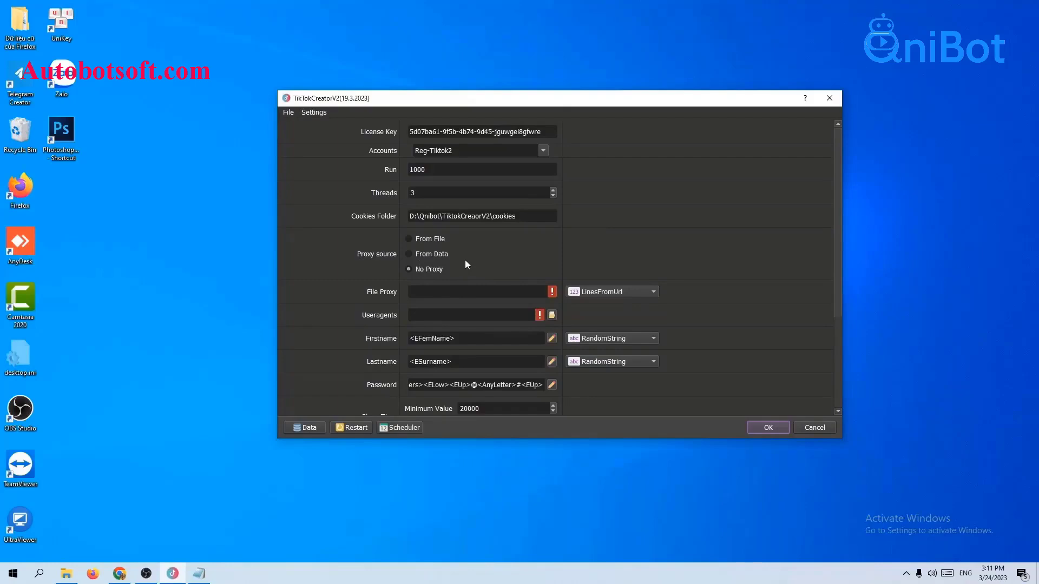
{"action": "left_click", "coordinate": [423, 252]}
- Set the proxy list type to URL and paste the proxy list URL
{"action": "left_click", "coordinate": [582, 292]}
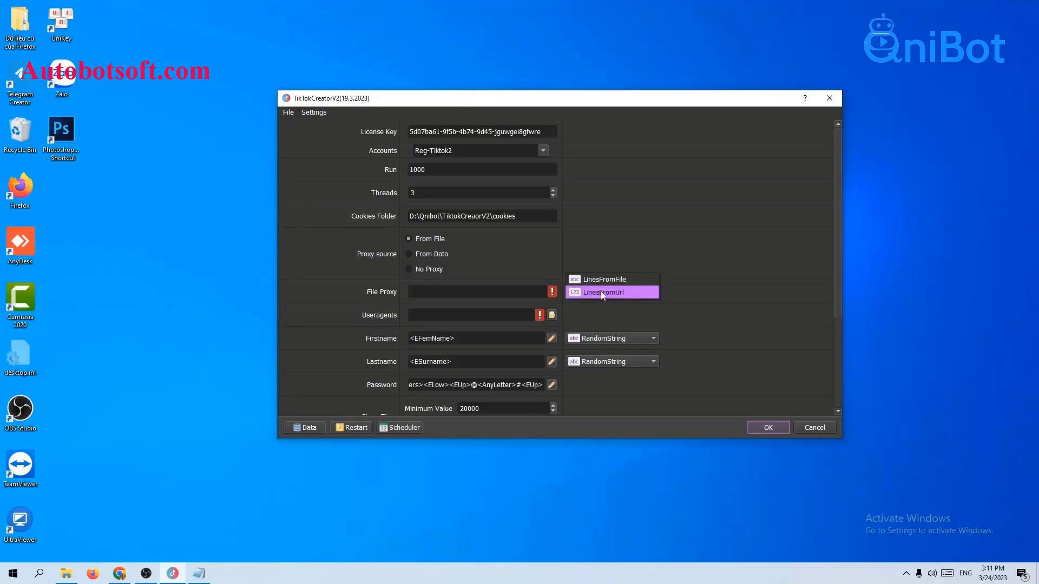
{"action": "left_click", "coordinate": [602, 292]}
{"action": "left_click", "coordinate": [517, 287]}
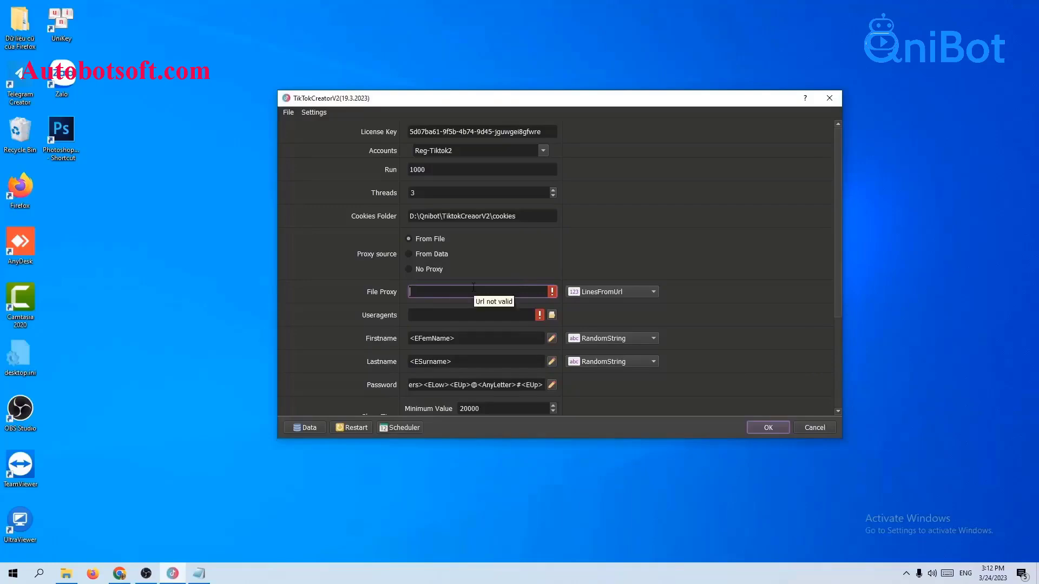
{"action": "type", "text": "/thongtindoanhnghiepvn.com/tiktokcreatorv2.txt"}
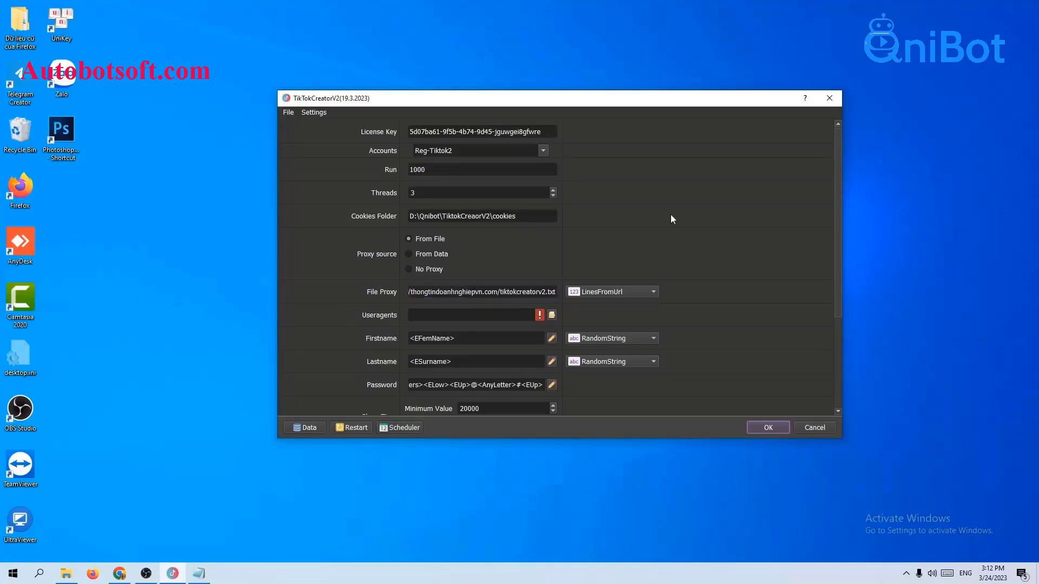
- Switch File Proxy to LinesFromFile and return Explorer to the TiktokCreaorV2 folder
{"action": "left_click", "coordinate": [615, 293]}
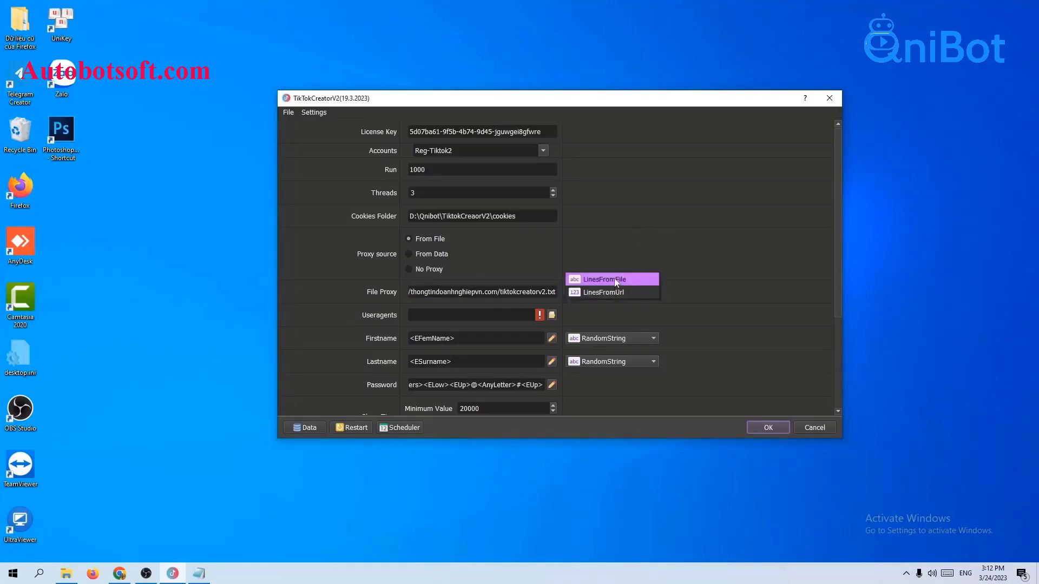
{"action": "left_click", "coordinate": [617, 275]}
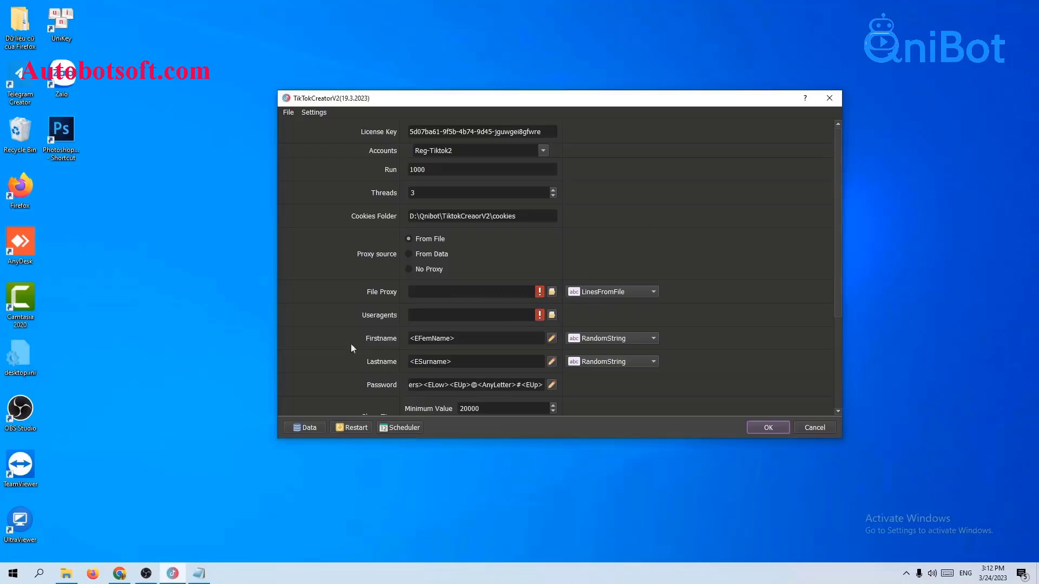
{"action": "left_click", "coordinate": [66, 574]}
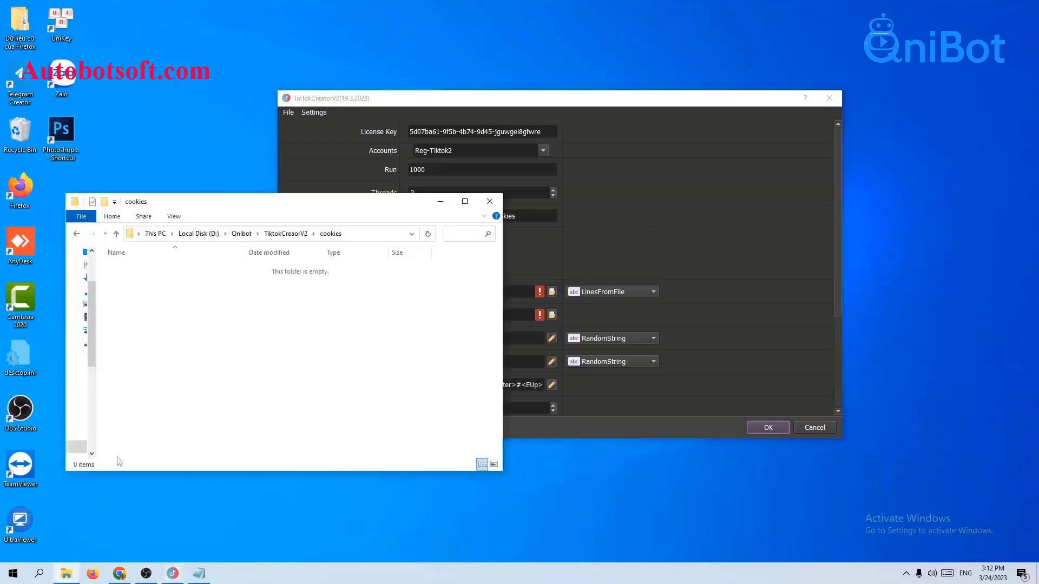
{"action": "left_click", "coordinate": [115, 233]}
- Create a new text document named proxy.txt in the TiktokCreaorV2 folder
{"action": "right_click", "coordinate": [141, 318]}
{"action": "mouse_move", "coordinate": [162, 441]}
{"action": "left_click", "coordinate": [319, 431]}
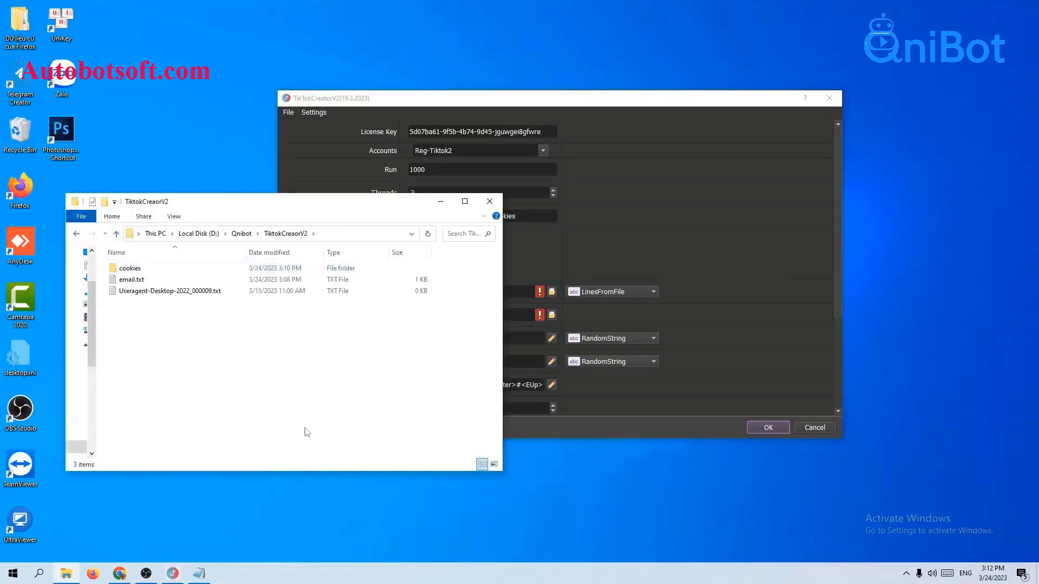
{"action": "type", "text": "ó"}
{"action": "key", "text": "BackSpace"}
{"action": "type", "text": "proxy"}
{"action": "key", "text": "Return"}
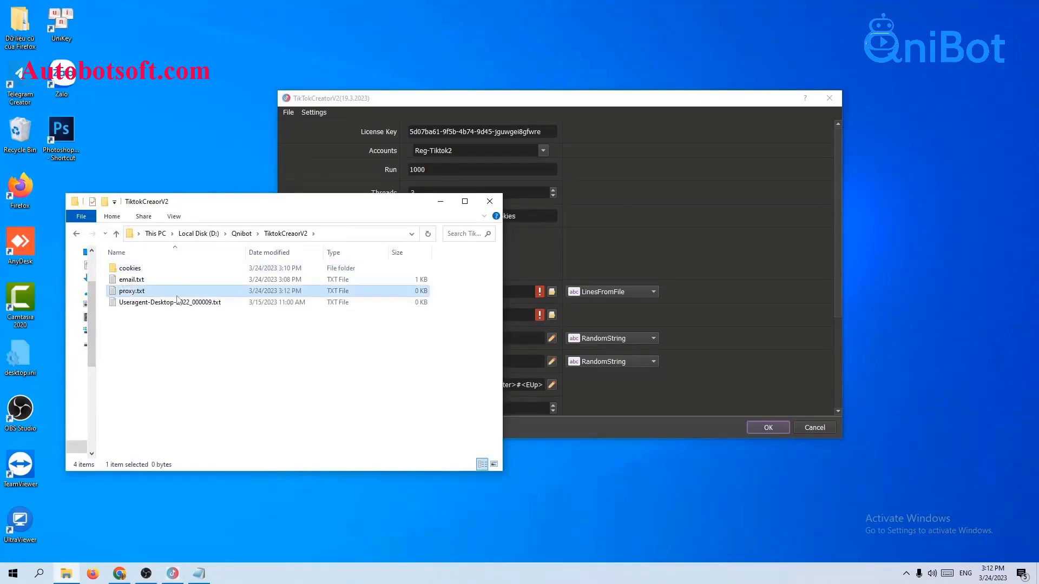
- Open proxy.txt in Notepad, paste the proxy list, and save it
{"action": "double_click", "coordinate": [177, 292]}
{"action": "left_click", "coordinate": [511, 210]}
{"action": "left_click", "coordinate": [552, 342]}
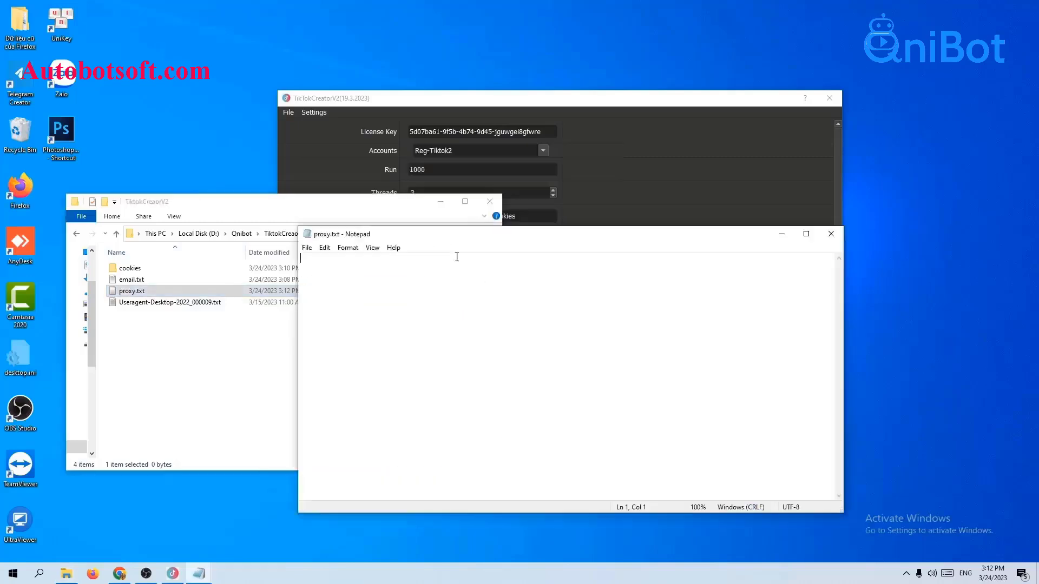
{"action": "left_click", "coordinate": [441, 201]}
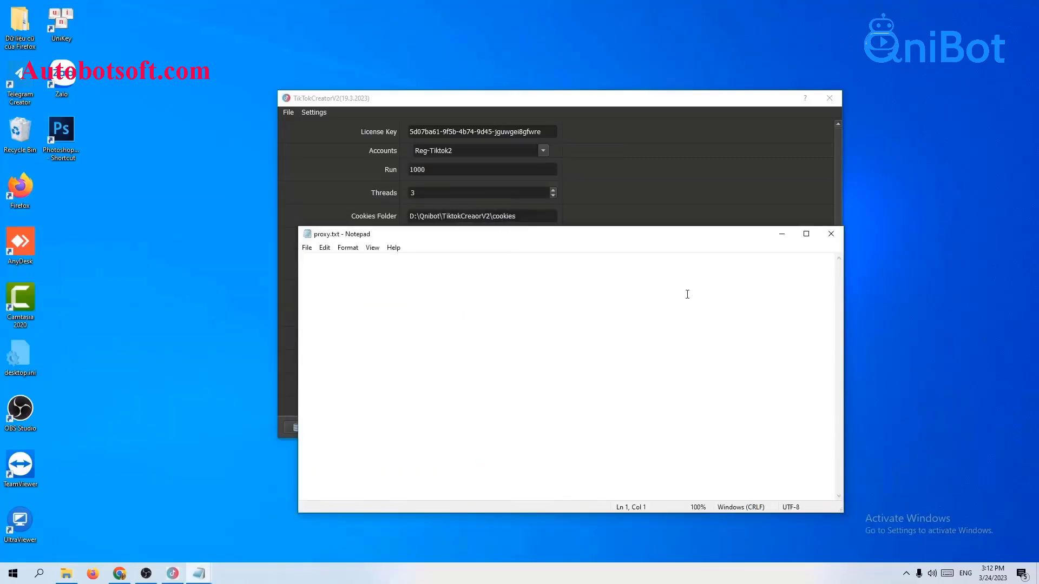
{"action": "key", "text": "ctrl+v"}
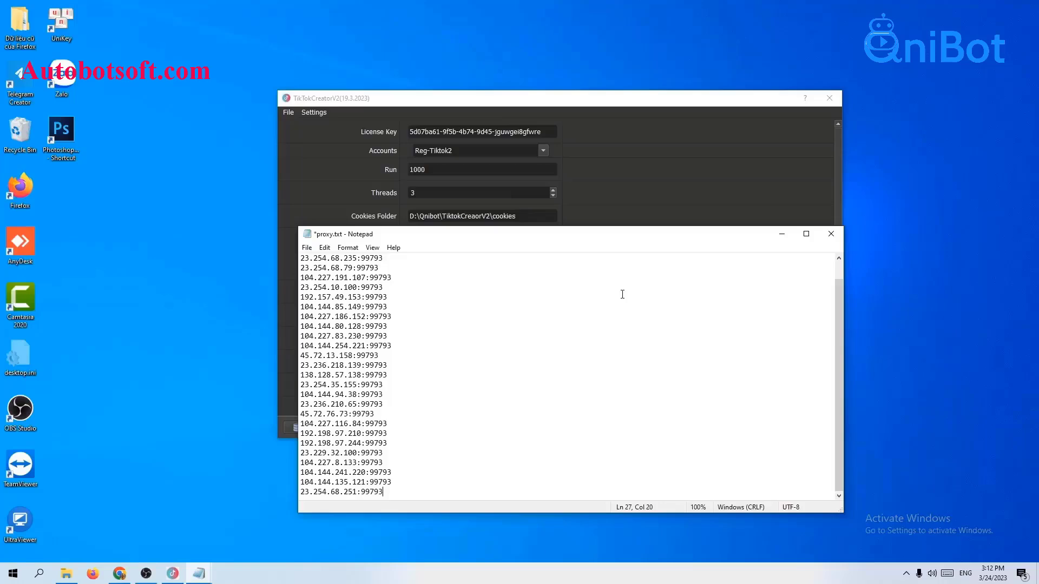
{"action": "left_click", "coordinate": [392, 258]}
{"action": "left_click", "coordinate": [307, 248]}
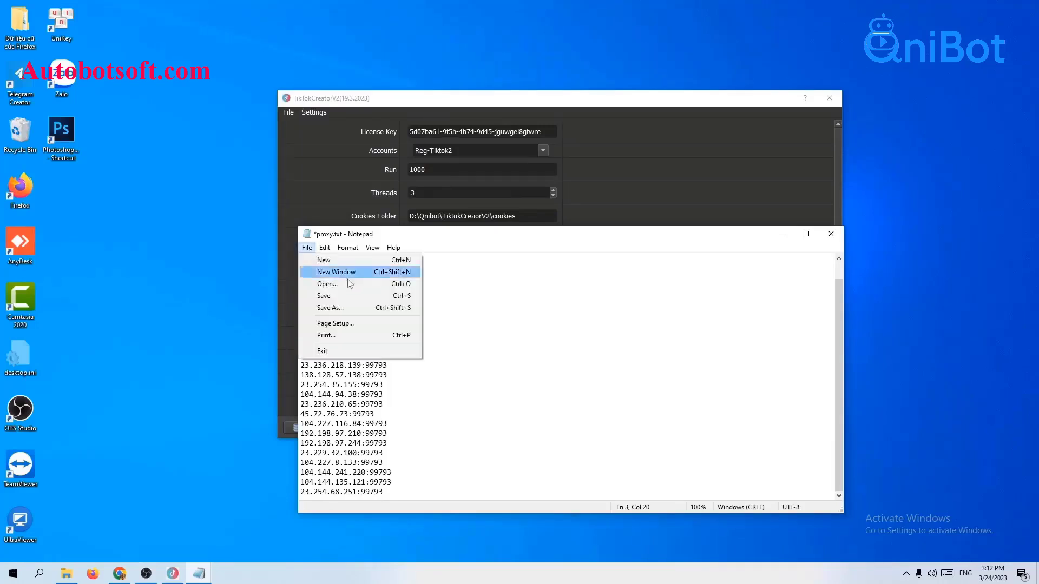
{"action": "left_click", "coordinate": [348, 298]}
{"action": "left_click", "coordinate": [782, 234]}
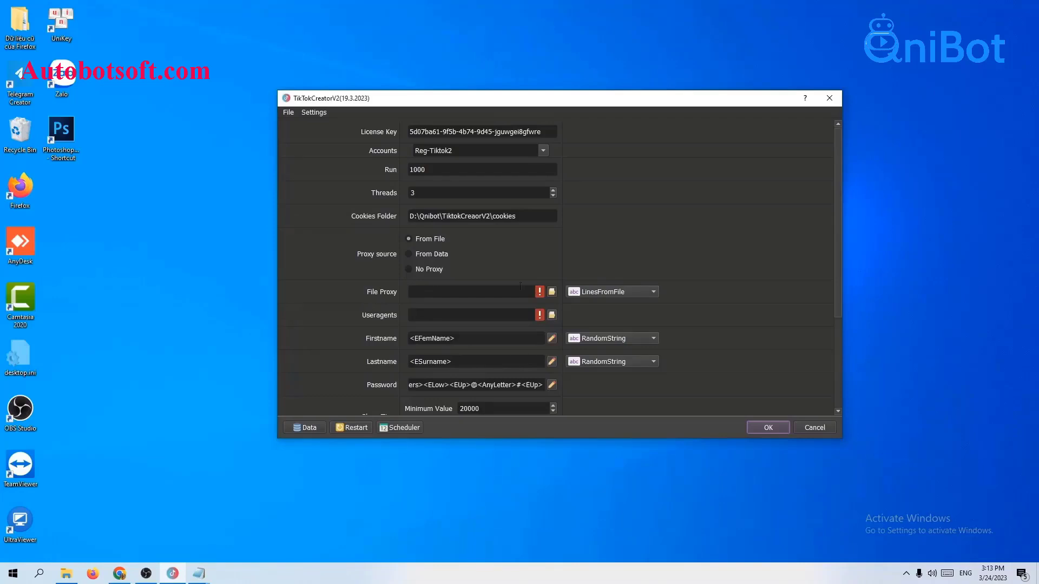
- Set File Proxy to D:/Qnibot/TiktokCreaorV2/proxy.txt and open the Data account database
{"action": "left_click", "coordinate": [552, 293]}
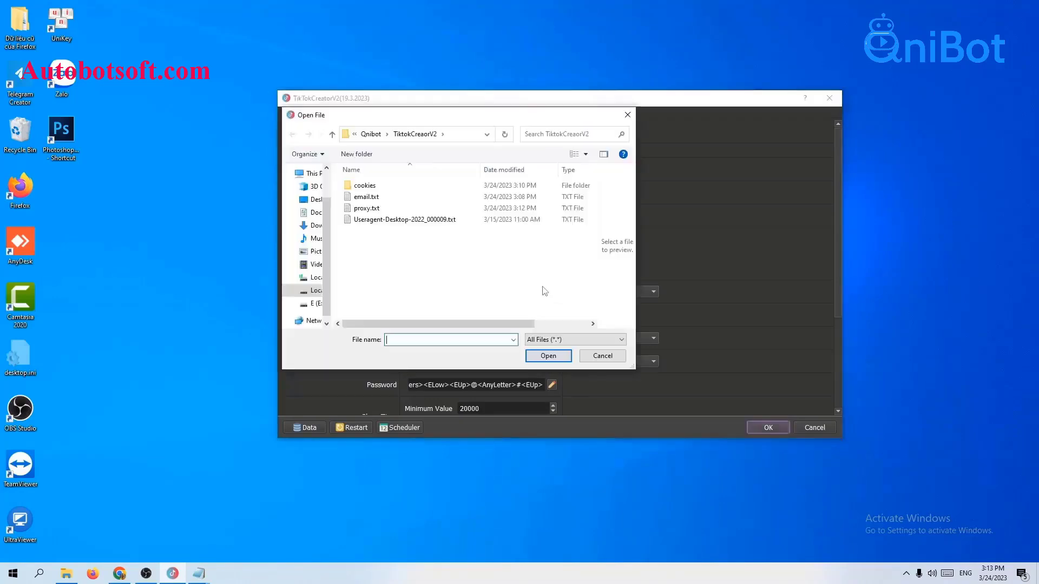
{"action": "left_click", "coordinate": [376, 210]}
{"action": "left_click", "coordinate": [550, 357]}
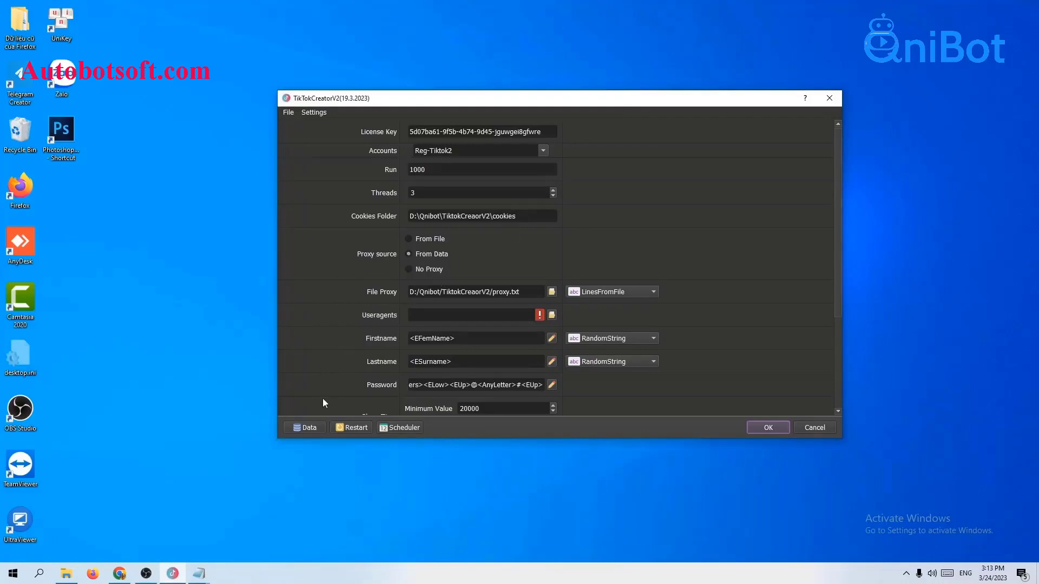
{"action": "left_click", "coordinate": [305, 427]}
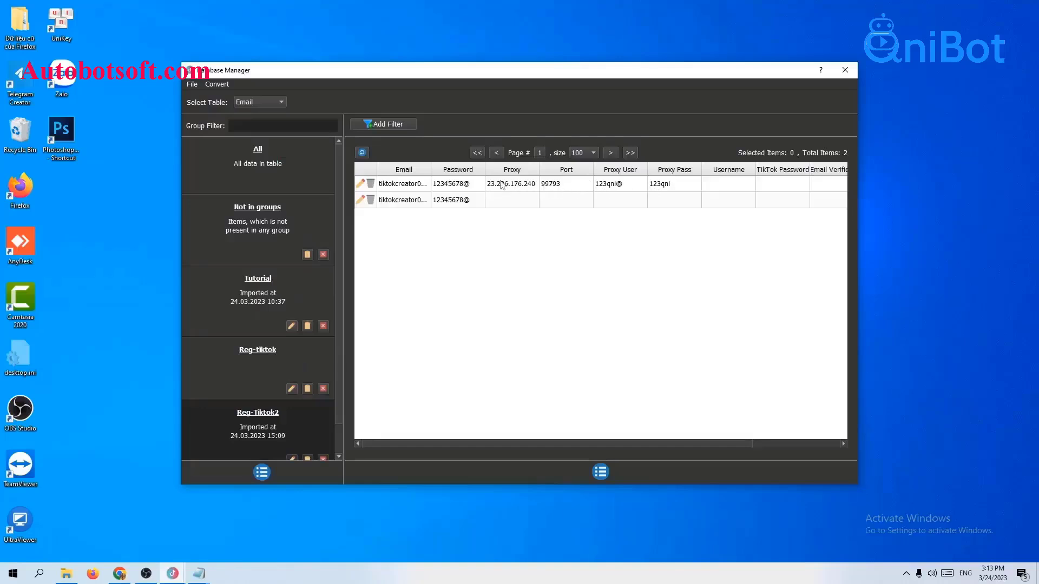
- Close the Database Manager window
{"action": "left_click", "coordinate": [846, 71]}
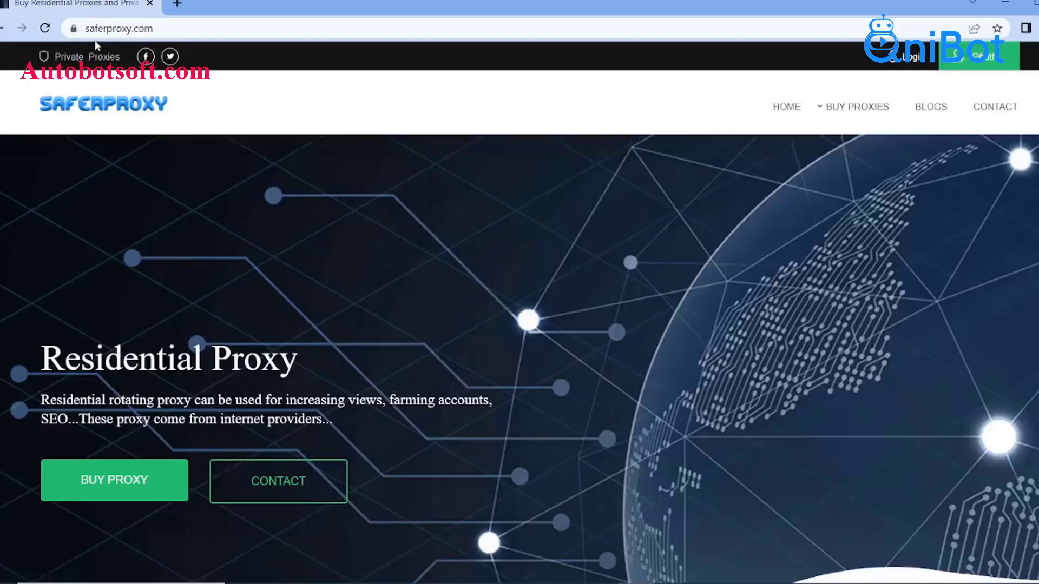
- Bring up the BUY PROXIES menu on saferproxy.com in Chrome
{"action": "mouse_move", "coordinate": [862, 108]}
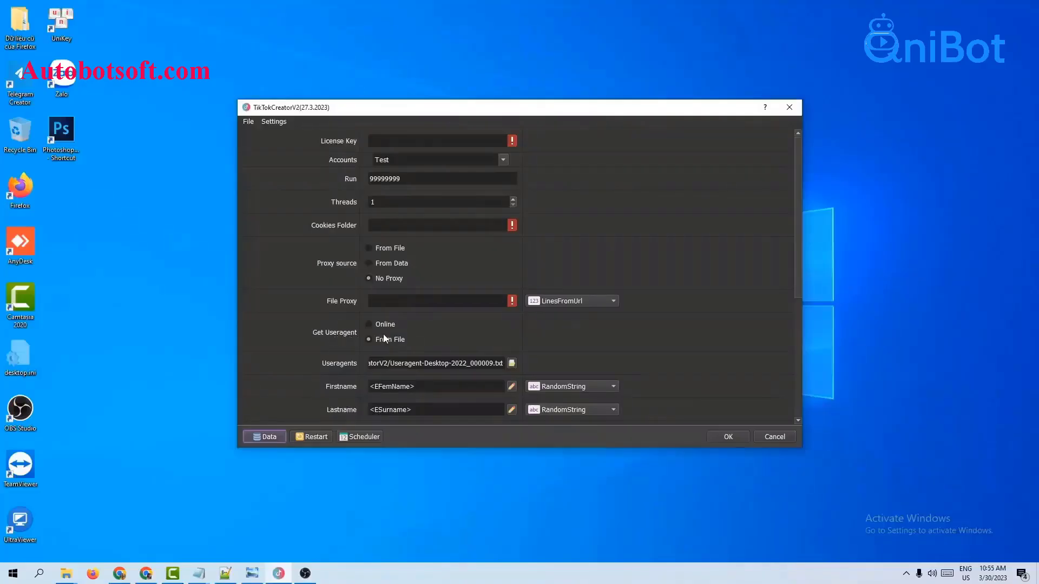
- Switch Get Useragent to Online
{"action": "left_click", "coordinate": [368, 325]}
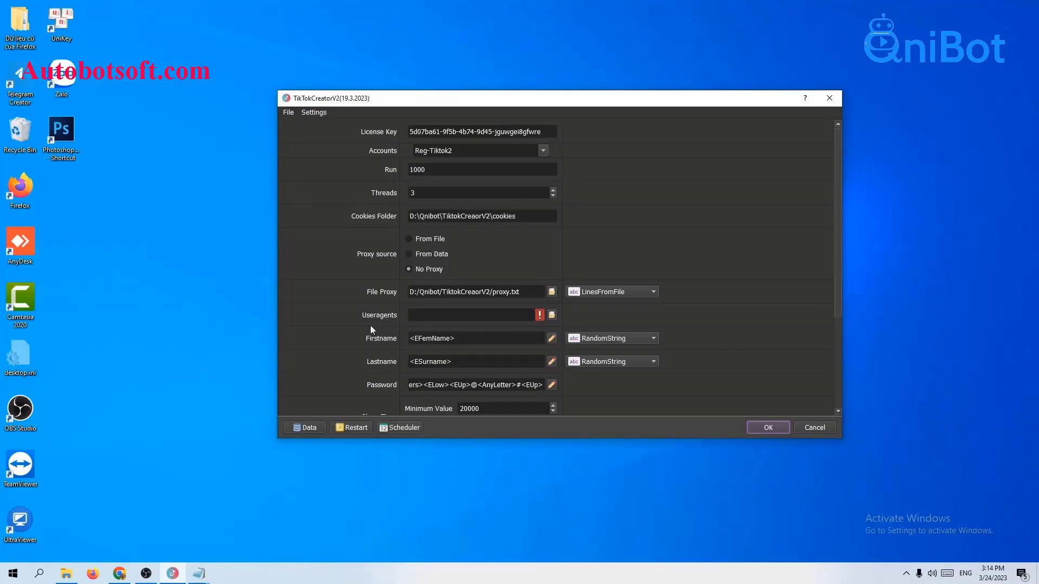
- Load Useragent-Desktop-2022_000009.txt from the TiktokCreaorV2 folder as the Useragents file
{"action": "left_click", "coordinate": [66, 574]}
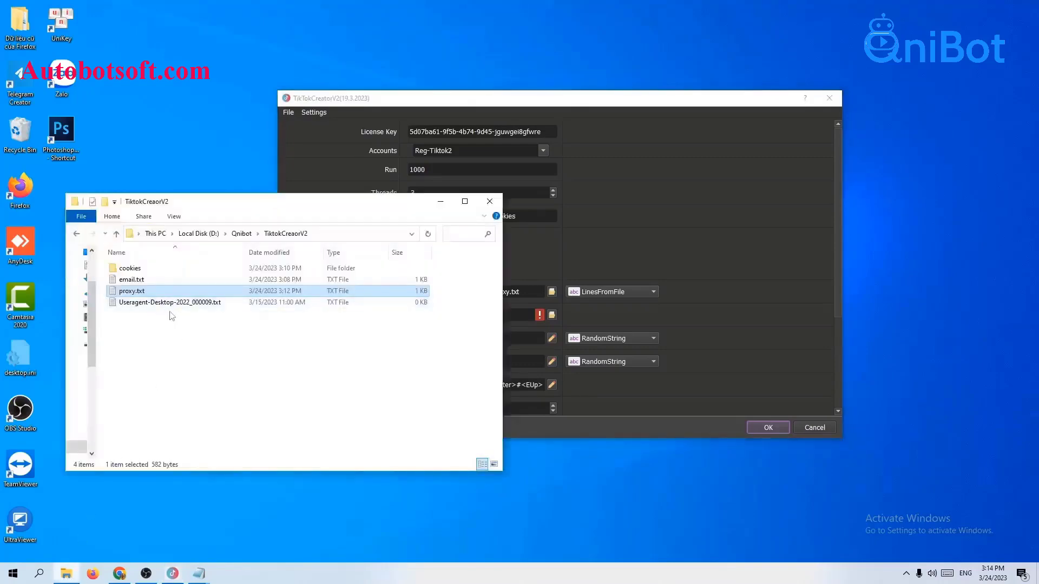
{"action": "left_click", "coordinate": [795, 272]}
{"action": "left_click", "coordinate": [552, 315]}
{"action": "left_click", "coordinate": [417, 221]}
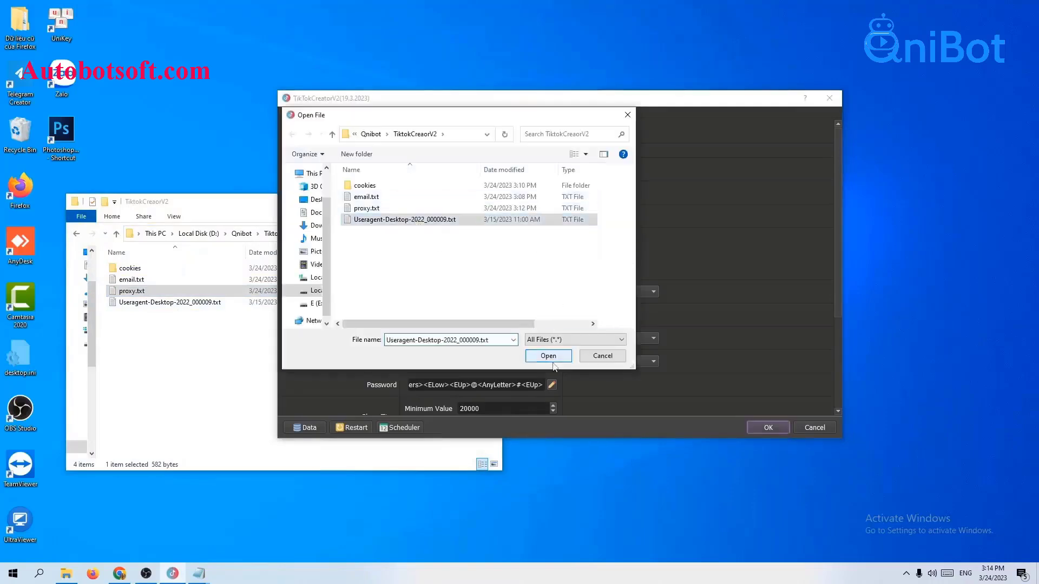
{"action": "left_click", "coordinate": [548, 356]}
{"action": "left_click", "coordinate": [274, 207]}
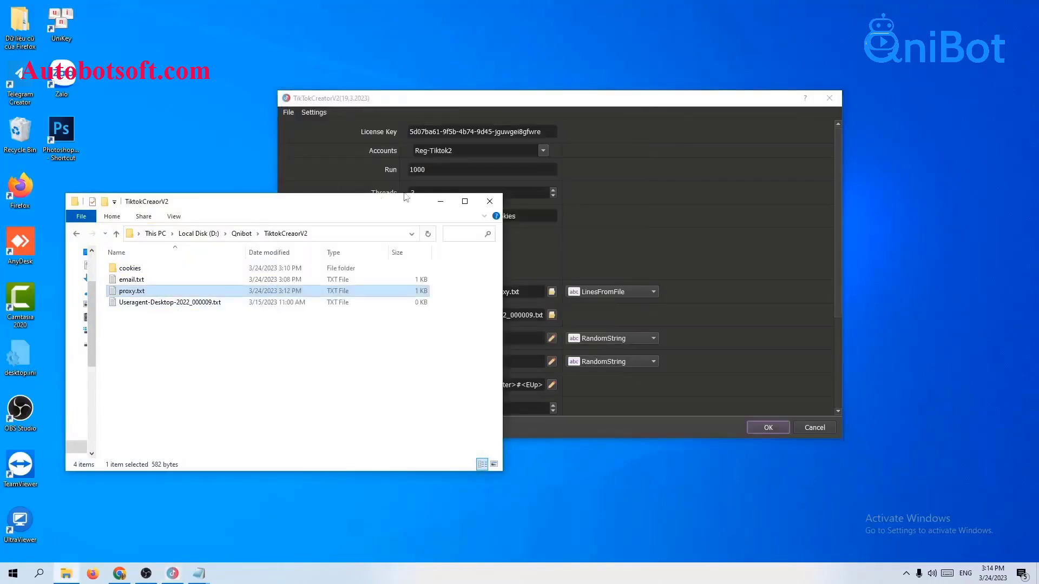
{"action": "left_click", "coordinate": [439, 202]}
{"action": "scroll", "coordinate": [672, 255], "scroll_direction": "down", "scroll_amount": 1}
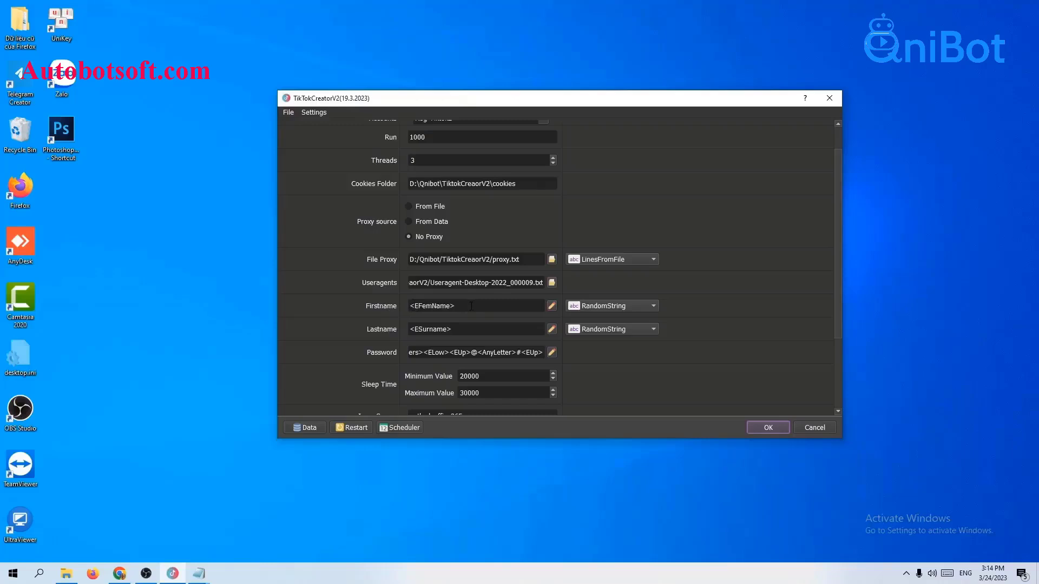
- Preview the <EFemName> firstname pattern, then switch the Firstname source from RandomString to LinesFromFile
{"action": "left_click", "coordinate": [552, 306]}
{"action": "left_click", "coordinate": [670, 137]}
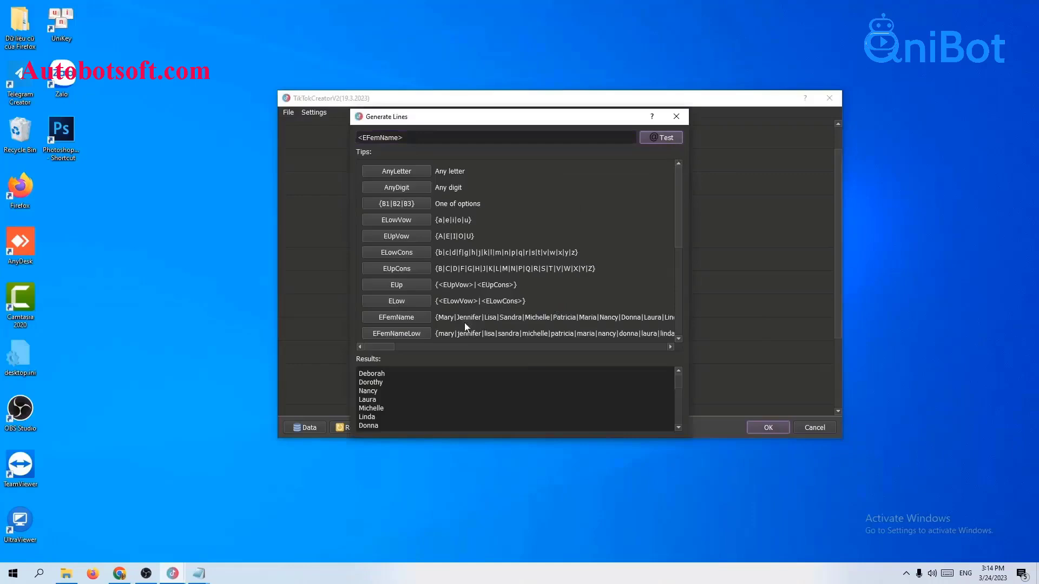
{"action": "scroll", "coordinate": [426, 396], "scroll_direction": "down", "scroll_amount": 6}
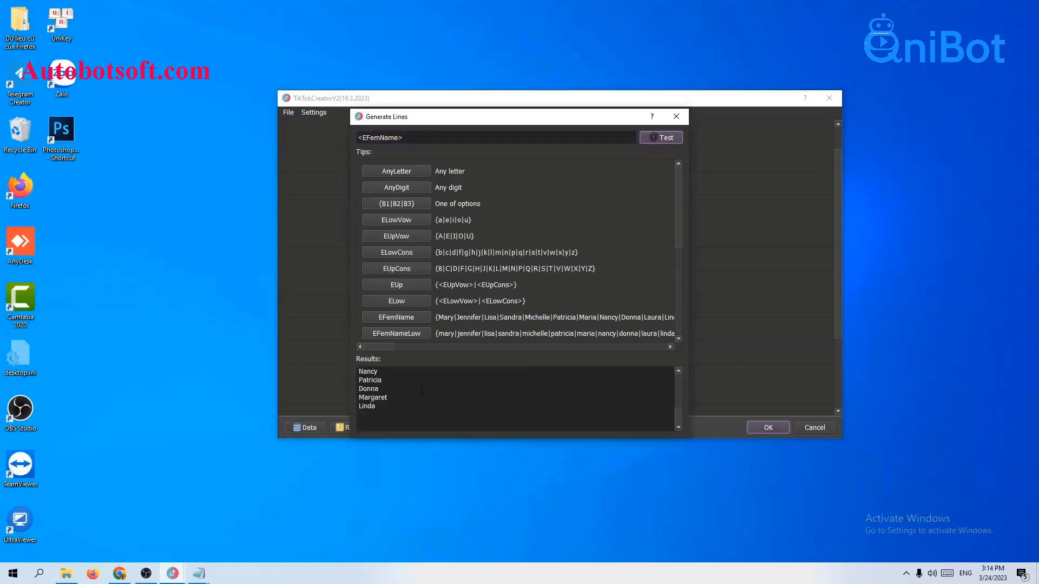
{"action": "left_click", "coordinate": [676, 120]}
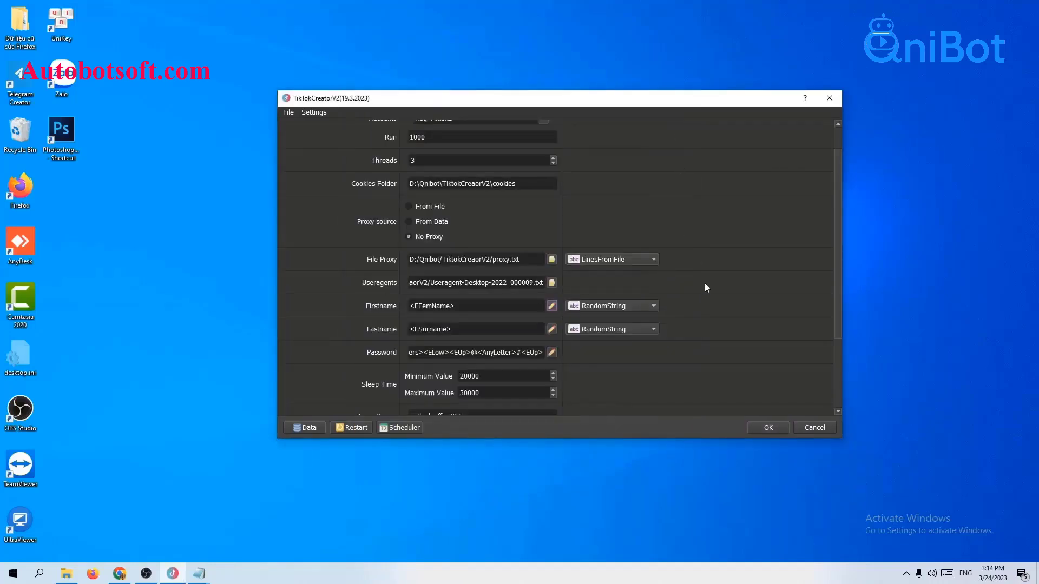
{"action": "left_click", "coordinate": [589, 309]}
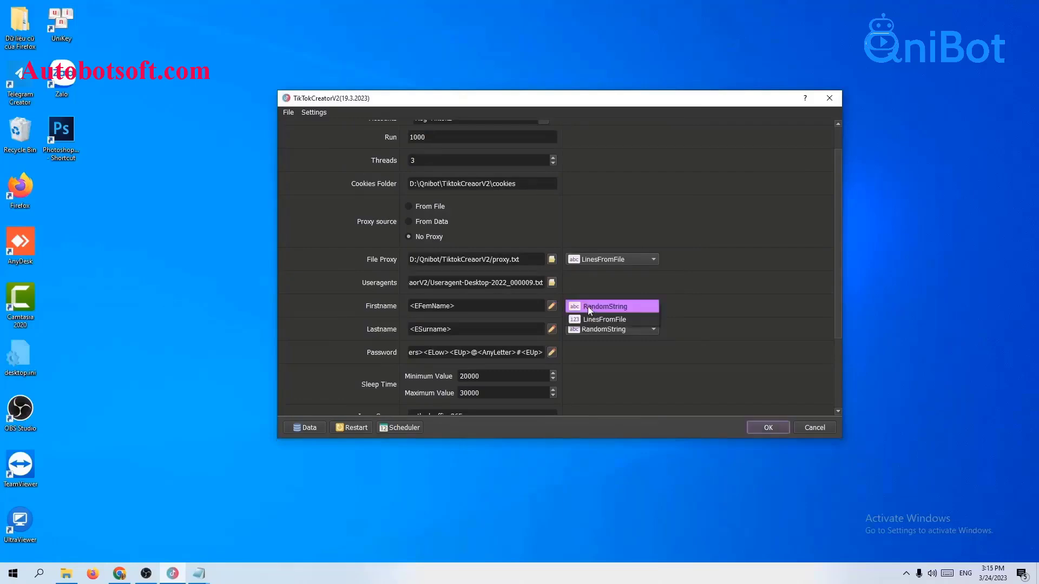
{"action": "left_click", "coordinate": [589, 320]}
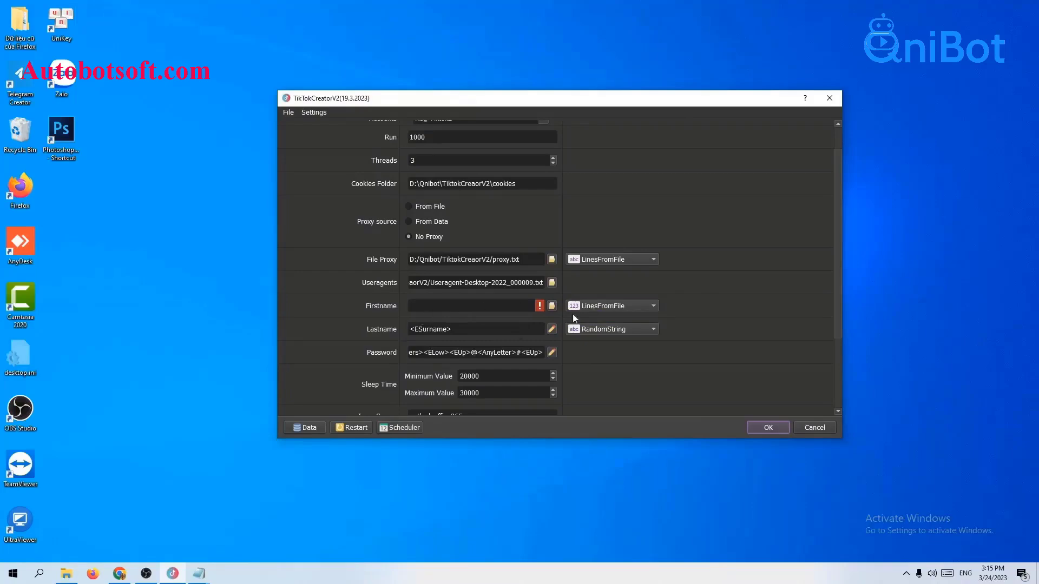
- Create a new text document named firstname.txt in the project folder
{"action": "left_click", "coordinate": [67, 571]}
{"action": "right_click", "coordinate": [180, 326]}
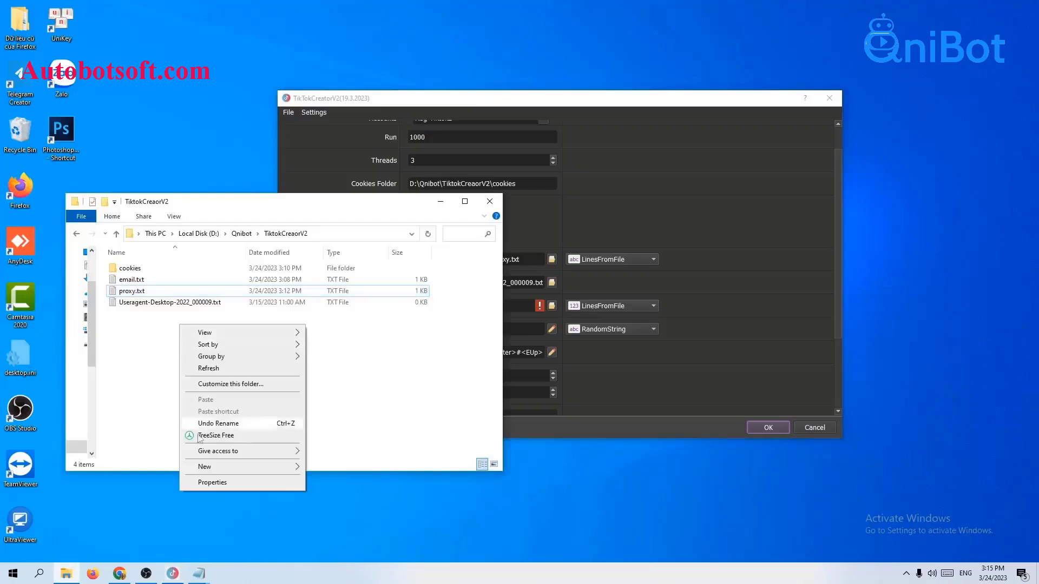
{"action": "mouse_move", "coordinate": [206, 467]}
{"action": "left_click", "coordinate": [322, 443]}
{"action": "type", "text": "fir"}
{"action": "type", "text": "st"}
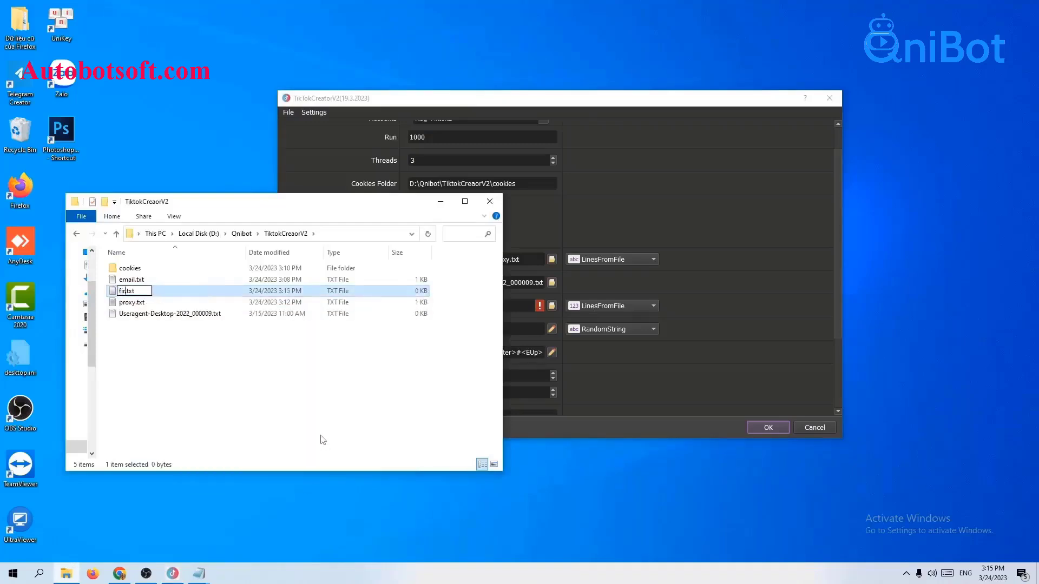
{"action": "type", "text": "name"}
{"action": "key", "text": "Return"}
- Paste the list of female first names into firstname.txt in Notepad and save it
{"action": "double_click", "coordinate": [165, 291]}
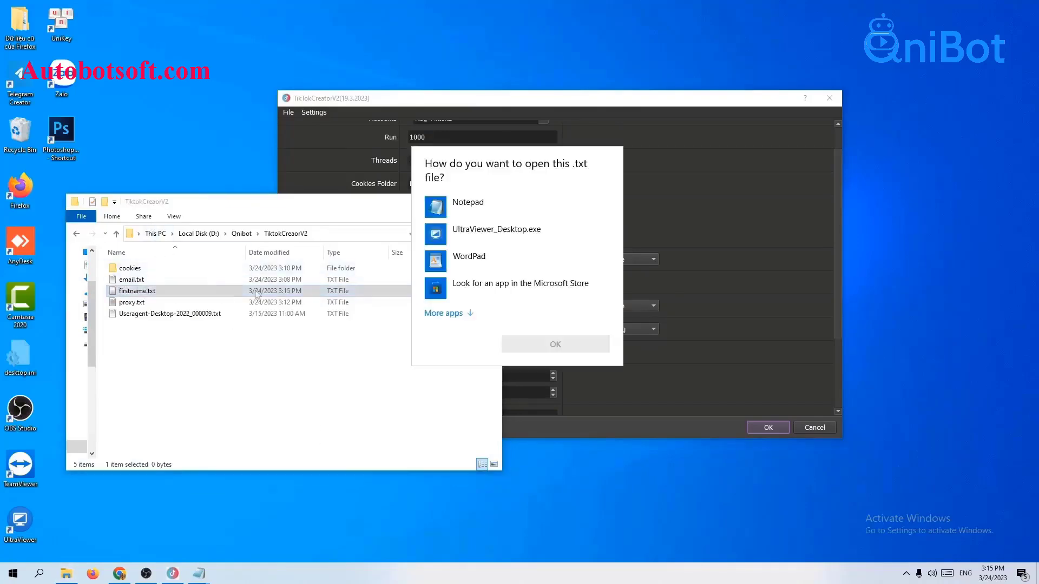
{"action": "left_click", "coordinate": [578, 349]}
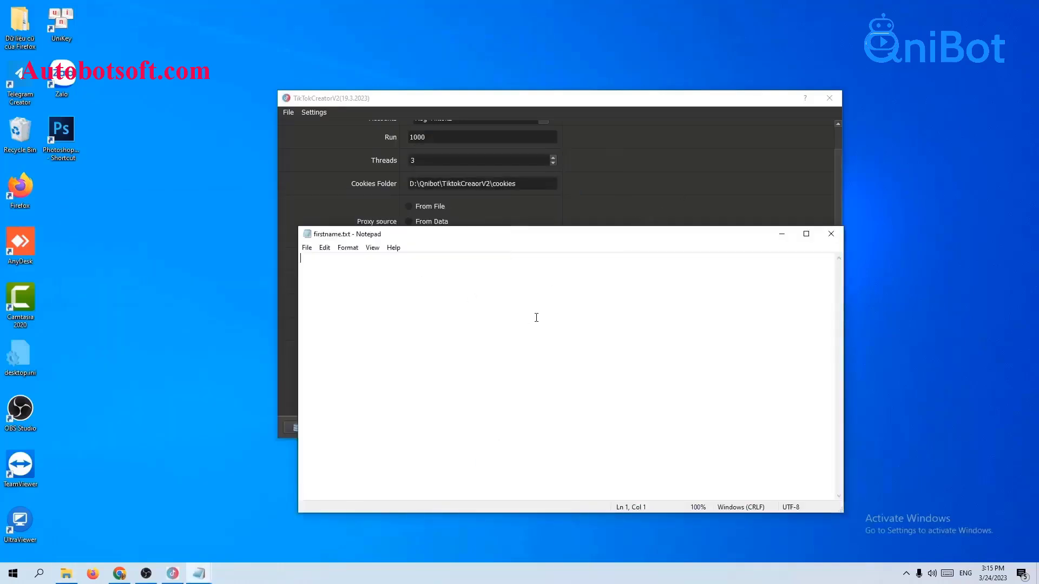
{"action": "key", "text": "ctrl+v"}
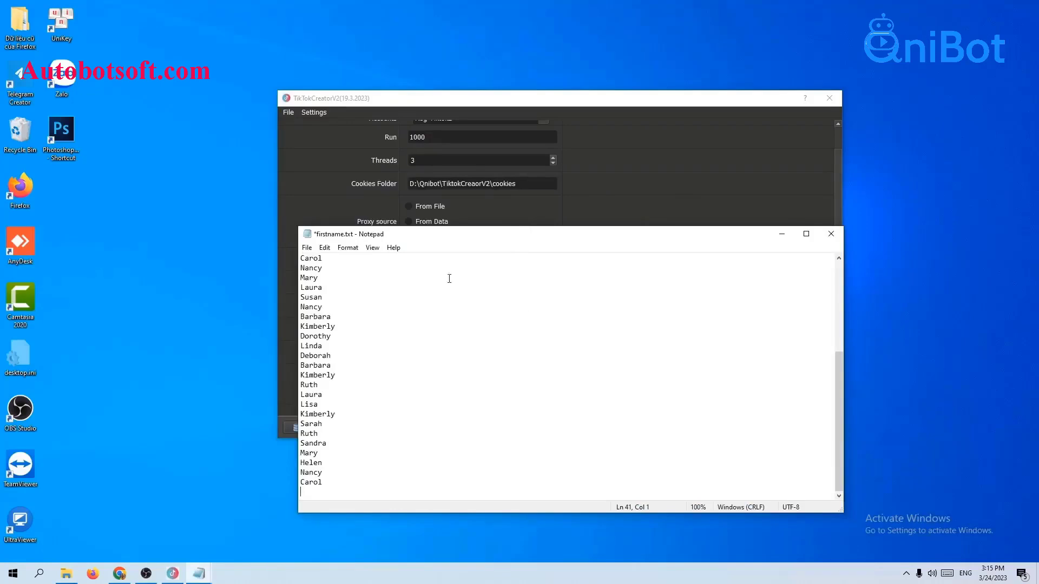
{"action": "key", "text": "BackSpace"}
{"action": "left_click", "coordinate": [316, 246]}
{"action": "left_click", "coordinate": [322, 297]}
- Load D:/Qnibot/TiktokCreaorV2/firstname.txt as the Firstname file and close Notepad
{"action": "left_click", "coordinate": [793, 180]}
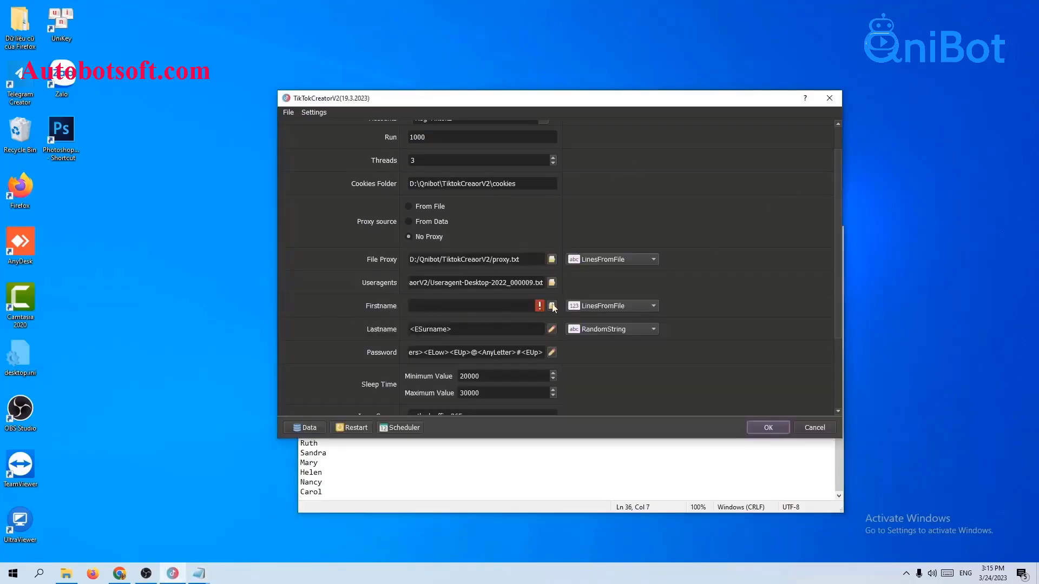
{"action": "left_click", "coordinate": [551, 306]}
{"action": "left_click", "coordinate": [373, 209]}
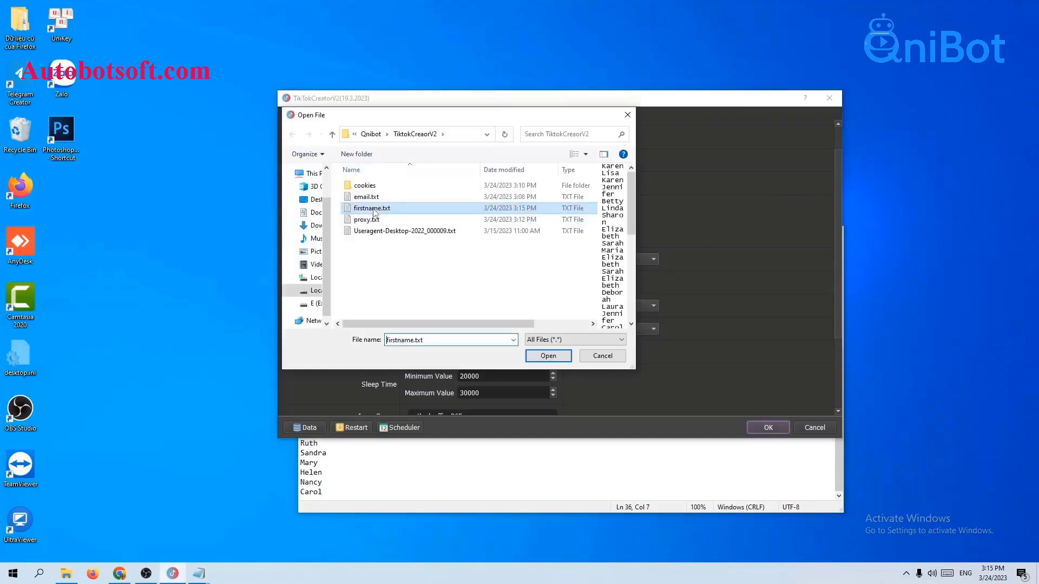
{"action": "left_click", "coordinate": [548, 356]}
{"action": "left_click", "coordinate": [688, 457]}
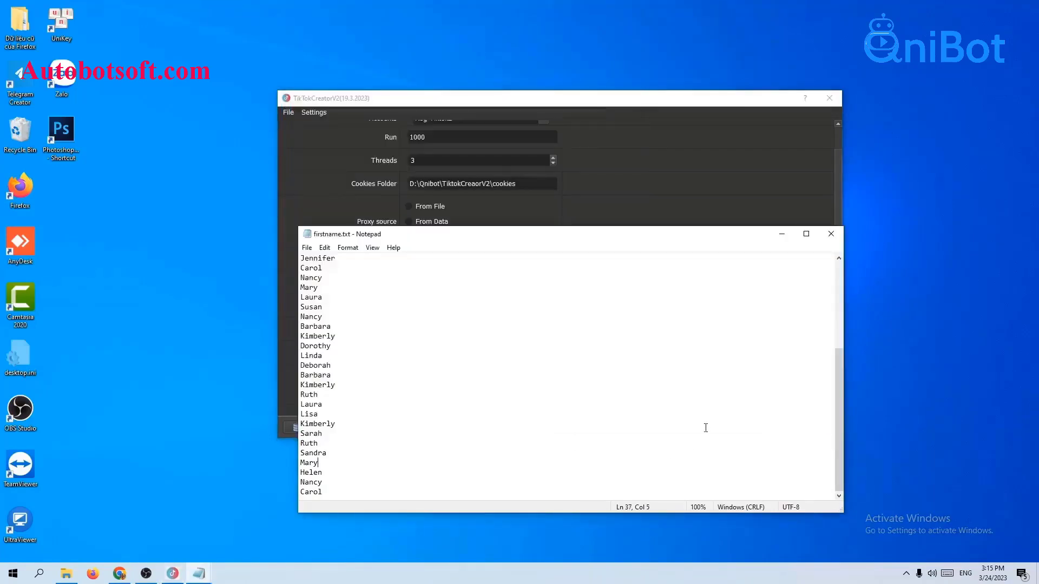
{"action": "left_click", "coordinate": [829, 240]}
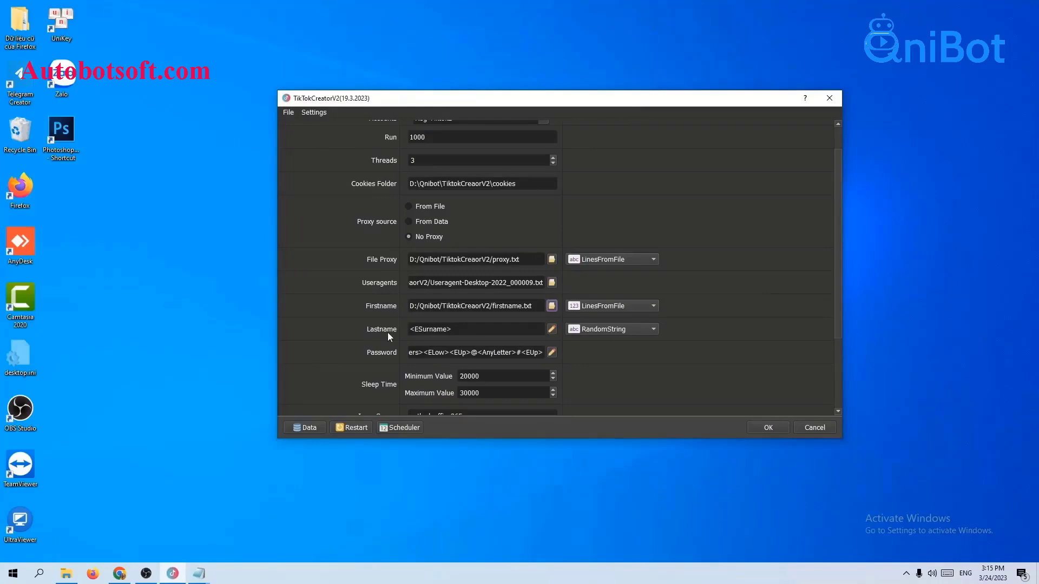
- Try the Lastname file option, then set Lastname back to random surnames
{"action": "left_click", "coordinate": [595, 330]}
{"action": "left_click", "coordinate": [605, 342]}
{"action": "left_click", "coordinate": [607, 328]}
{"action": "left_click", "coordinate": [612, 319]}
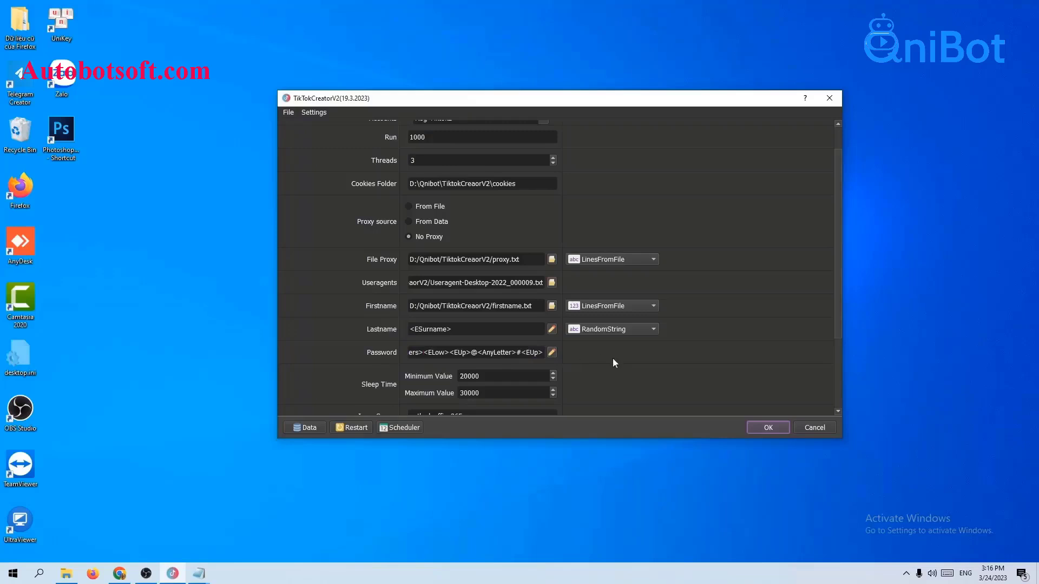
- Replace the password pattern with {nguyen|minh|thu|thuong|hong}{@|$|#|&}{A|D|RT|Gk|F}{MGIGg} and test it
{"action": "left_click", "coordinate": [552, 352]}
{"action": "left_click", "coordinate": [667, 138]}
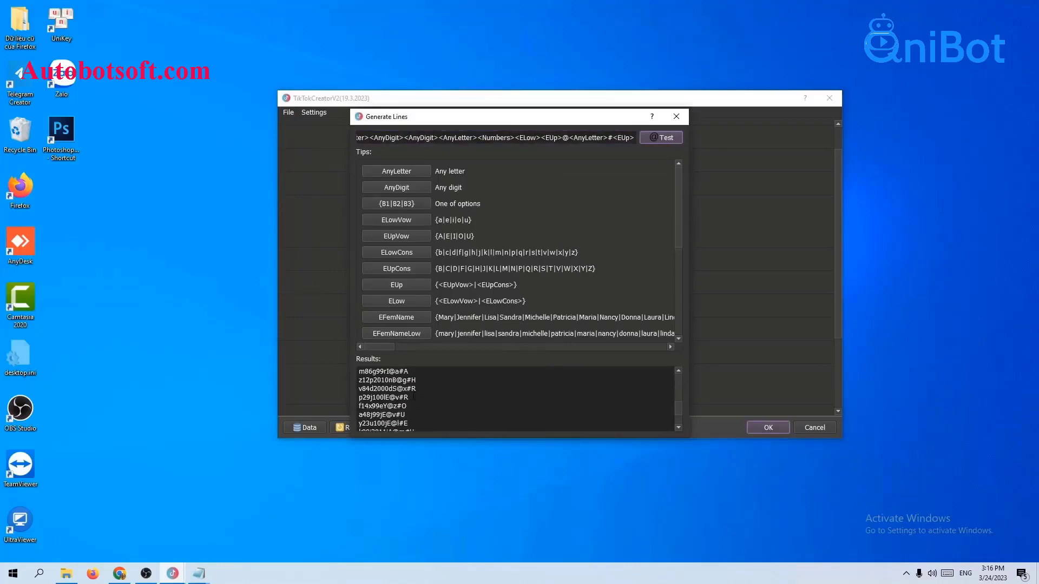
{"action": "left_click", "coordinate": [674, 117]}
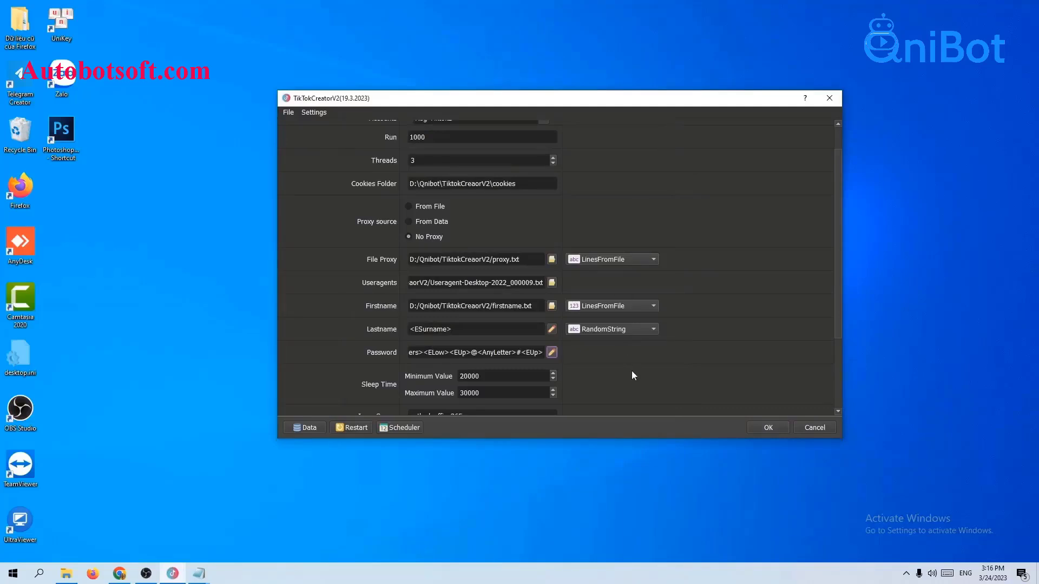
{"action": "left_click", "coordinate": [552, 352]}
{"action": "triple_click", "coordinate": [562, 137]}
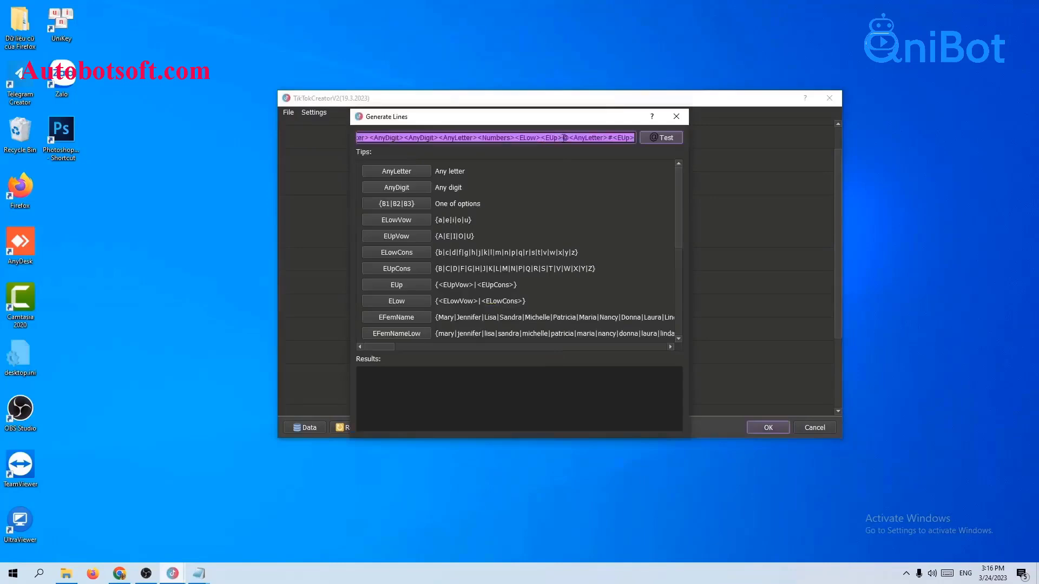
{"action": "key", "text": "BackSpace"}
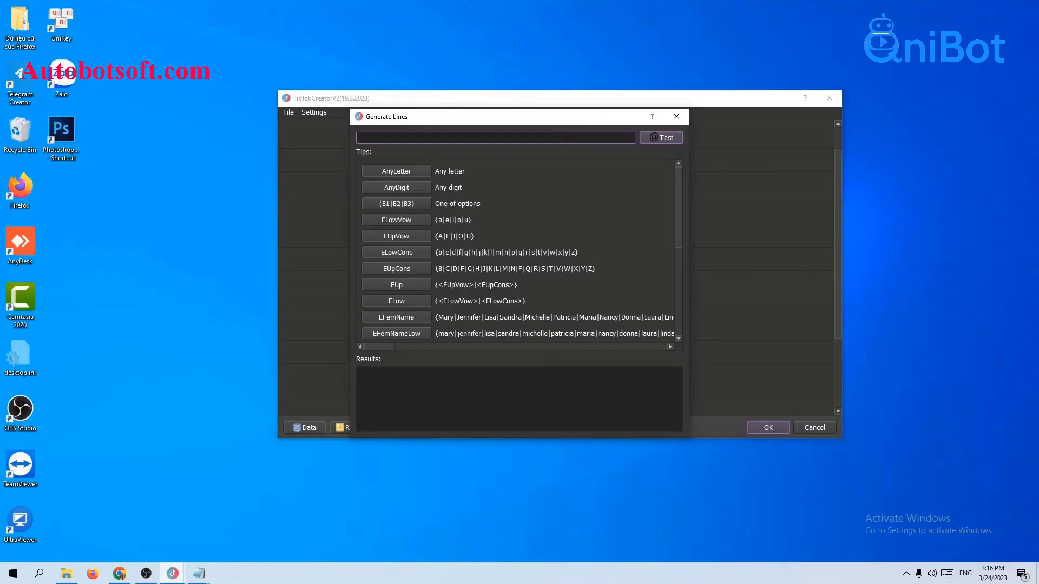
{"action": "type", "text": "{nguyen|minh|thu|thuong|hong}{@|$|"}
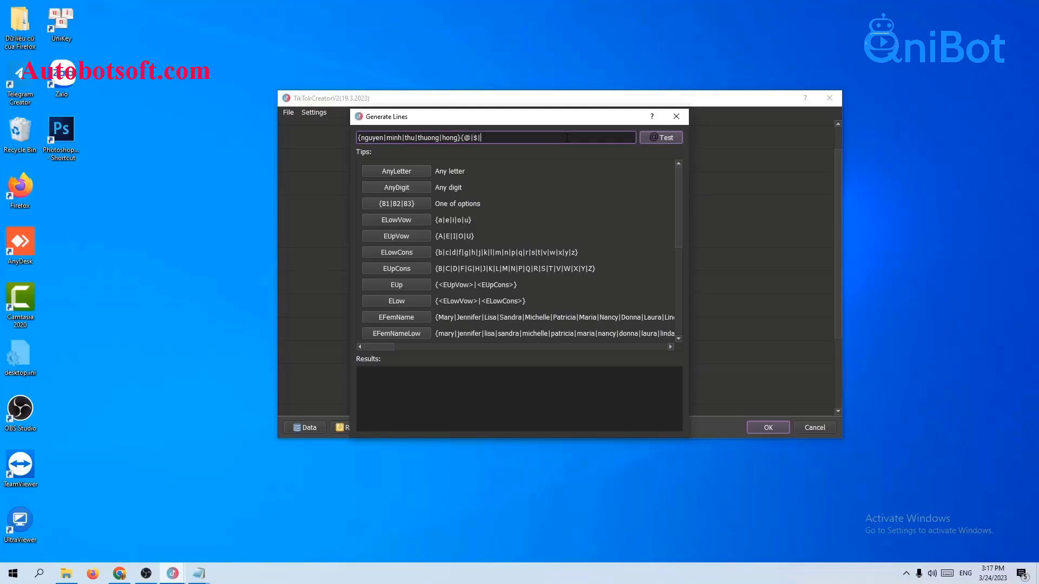
{"action": "type", "text": "#|&}{A|D|RT|Gk|F}{MGIGg}"}
{"action": "left_click", "coordinate": [658, 138]}
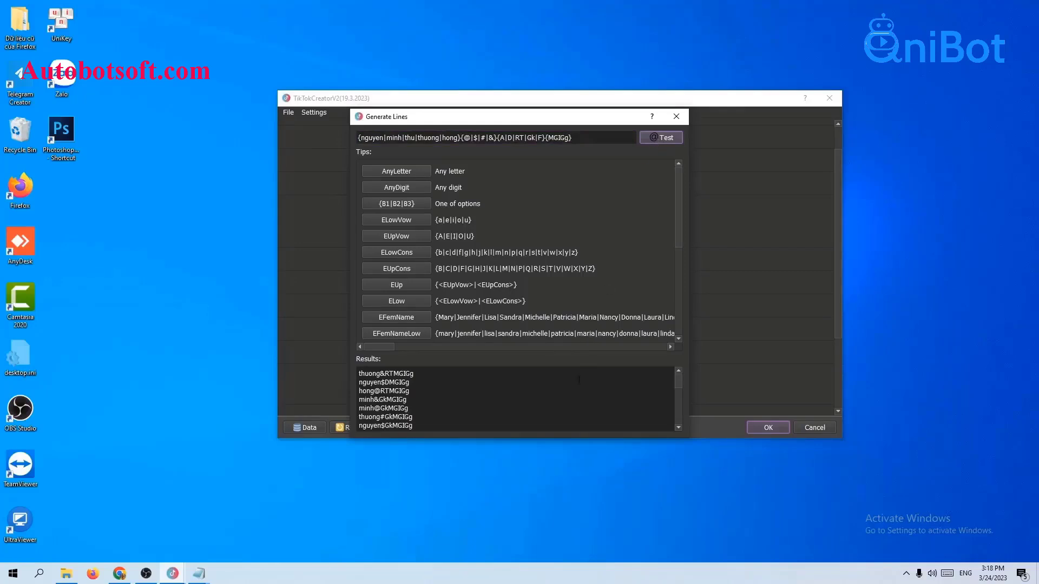
{"action": "scroll", "coordinate": [572, 385], "scroll_direction": "down", "scroll_amount": 4}
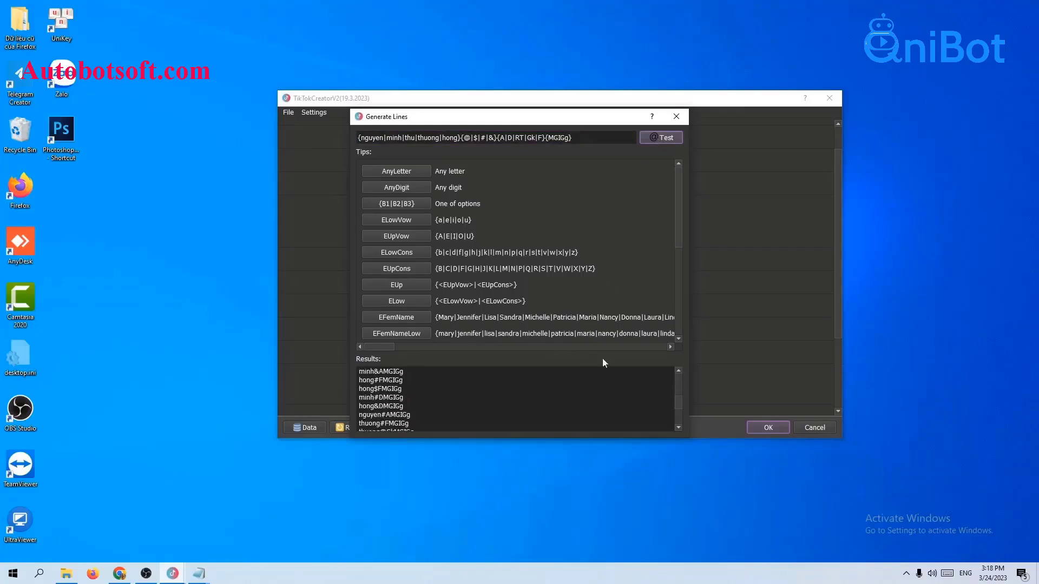
{"action": "left_click", "coordinate": [686, 117]}
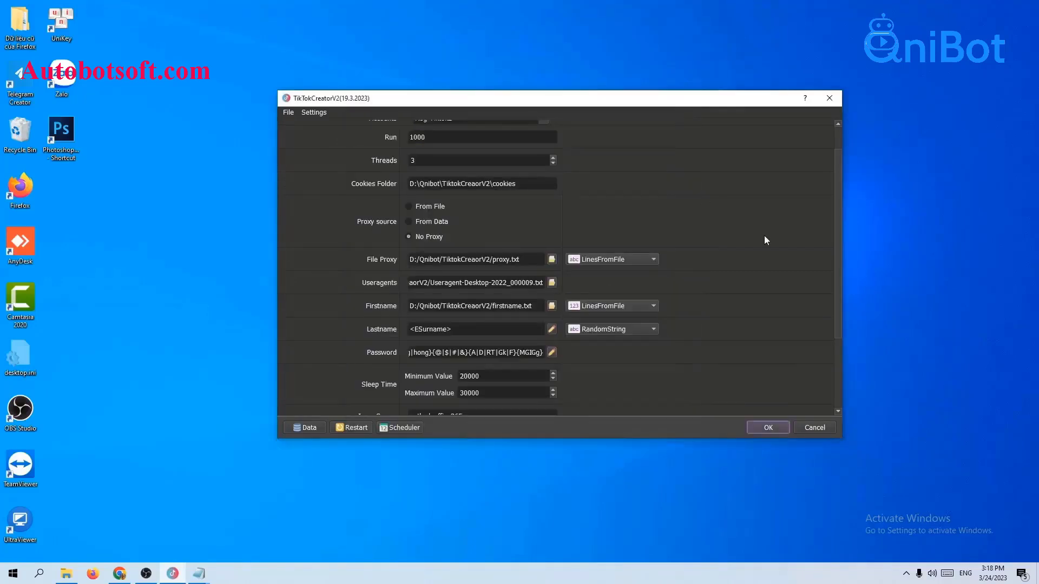
{"action": "scroll", "coordinate": [764, 235], "scroll_direction": "down", "scroll_amount": 1}
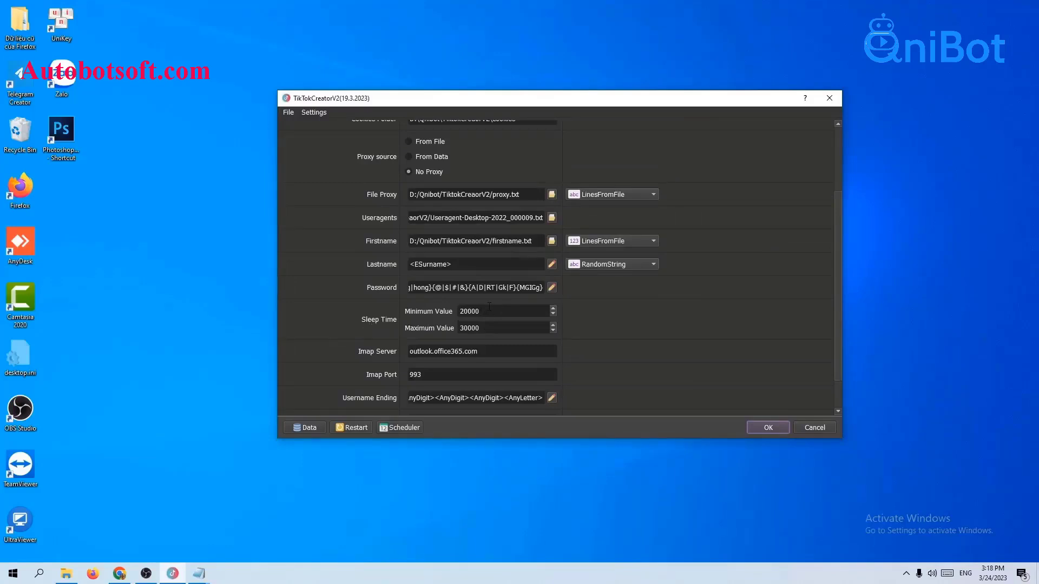
{"action": "left_click_drag", "start_coordinate": [468, 311], "coordinate": [481, 327]}
{"action": "scroll", "coordinate": [468, 337], "scroll_direction": "down", "scroll_amount": 1}
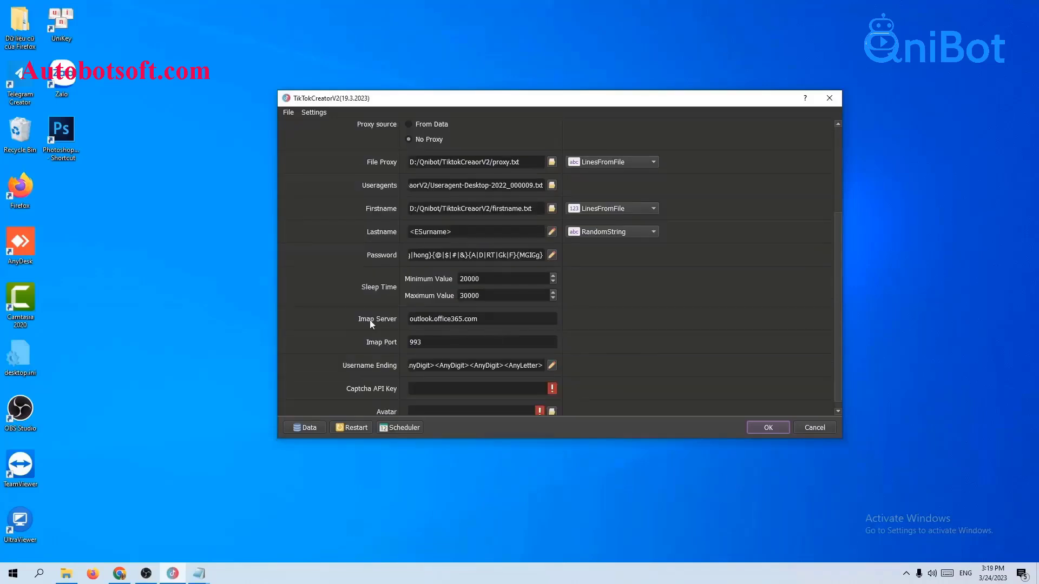
{"action": "left_click", "coordinate": [426, 340]}
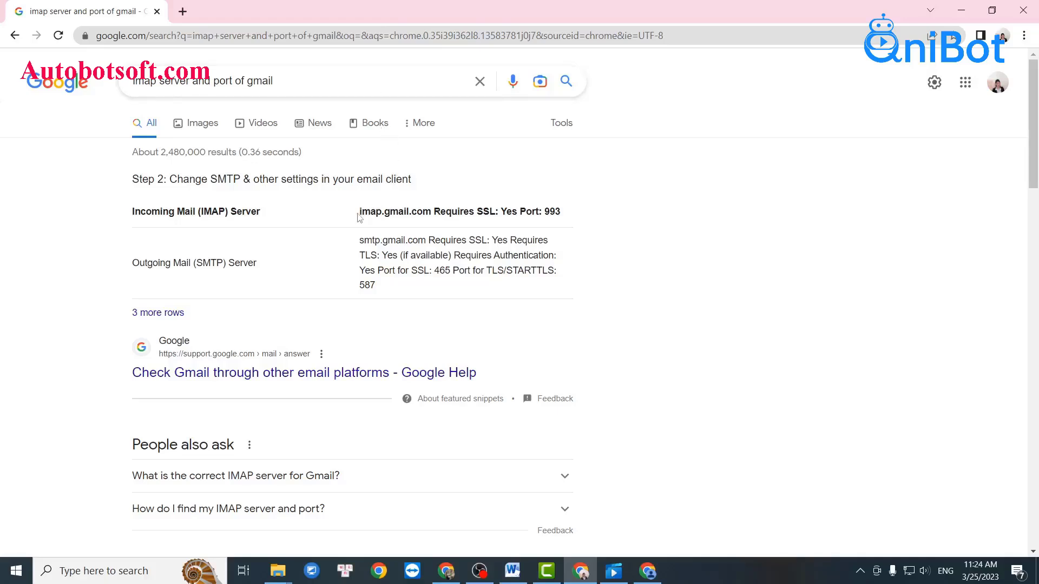
- Copy the Gmail IMAP server imap.gmail.com and port 993 from Chrome's search result
{"action": "left_click_drag", "start_coordinate": [357, 217], "coordinate": [431, 222]}
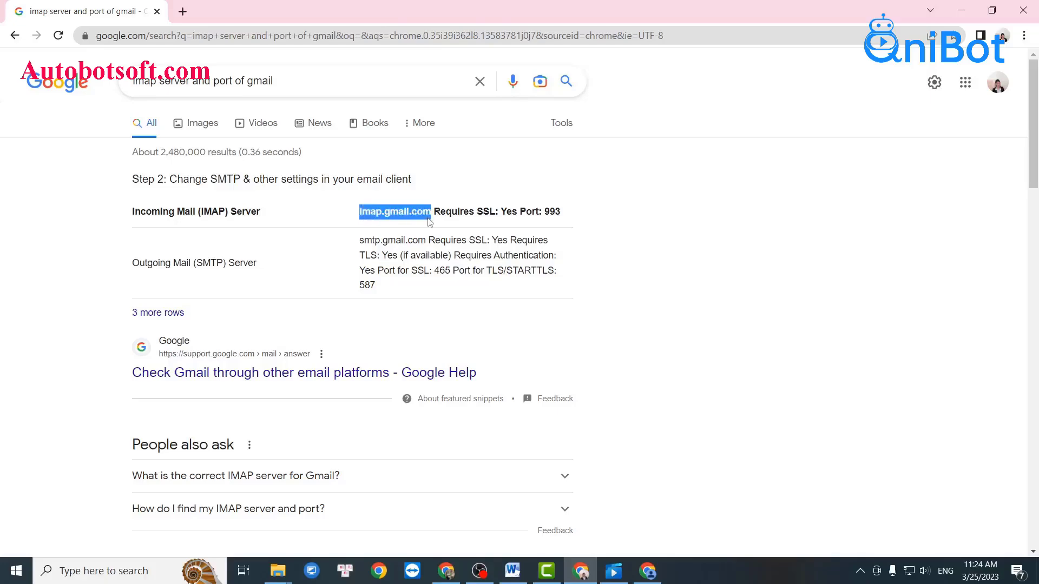
{"action": "left_click_drag", "start_coordinate": [544, 213], "coordinate": [562, 217]}
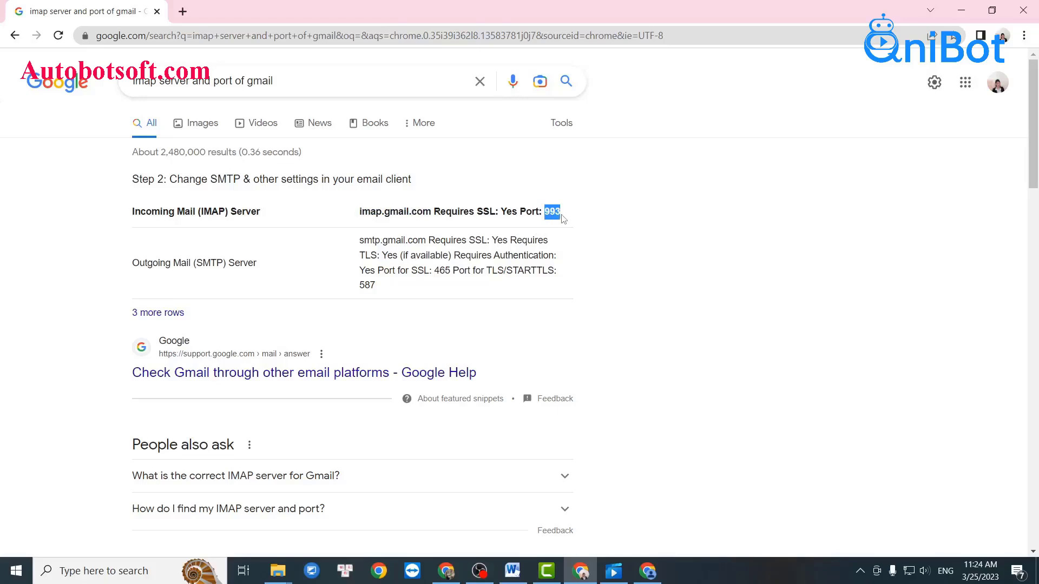
{"action": "left_click_drag", "start_coordinate": [358, 215], "coordinate": [432, 215]}
{"action": "key", "text": "ctrl+c"}
{"action": "left_click_drag", "start_coordinate": [543, 212], "coordinate": [561, 217]}
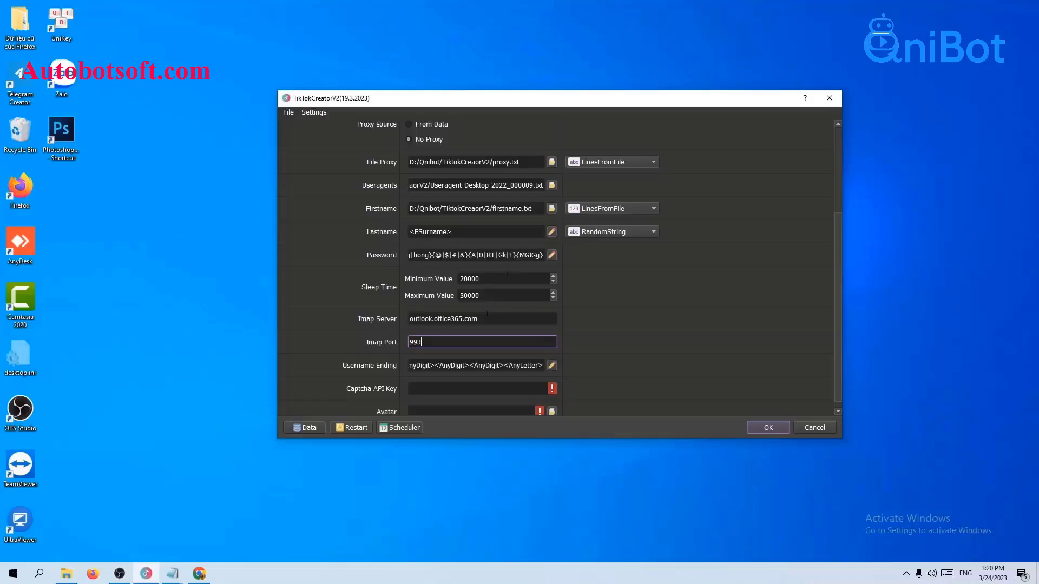
- Replace Imap Server outlook.office365.com with imap.gmail.com, keeping port 993
{"action": "double_click", "coordinate": [486, 318]}
{"action": "key", "text": "ctrl+v"}
{"action": "key", "text": "Tab"}
{"action": "left_click", "coordinate": [651, 322]}
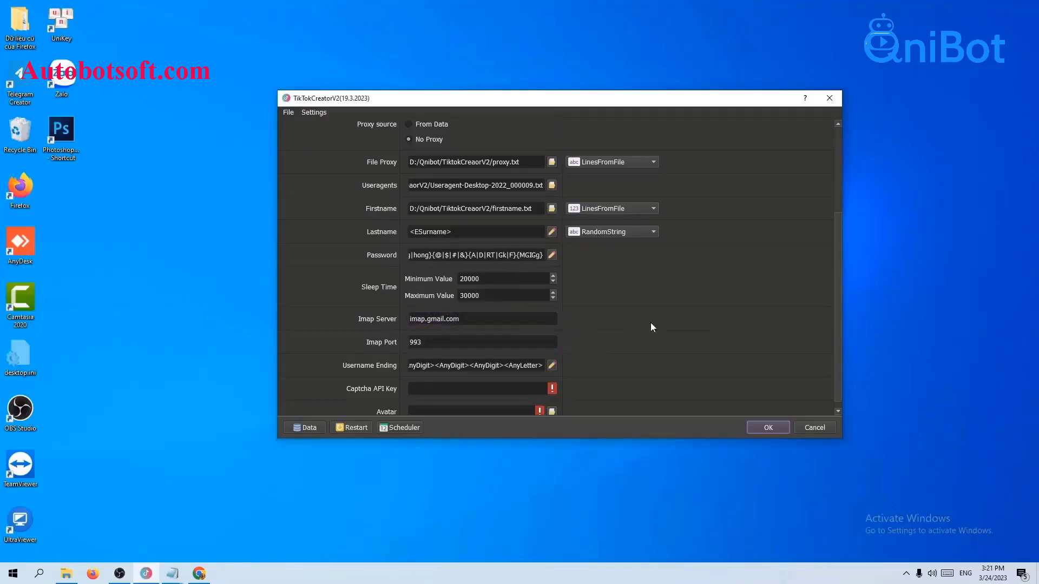
{"action": "scroll", "coordinate": [651, 323], "scroll_direction": "down", "scroll_amount": 1}
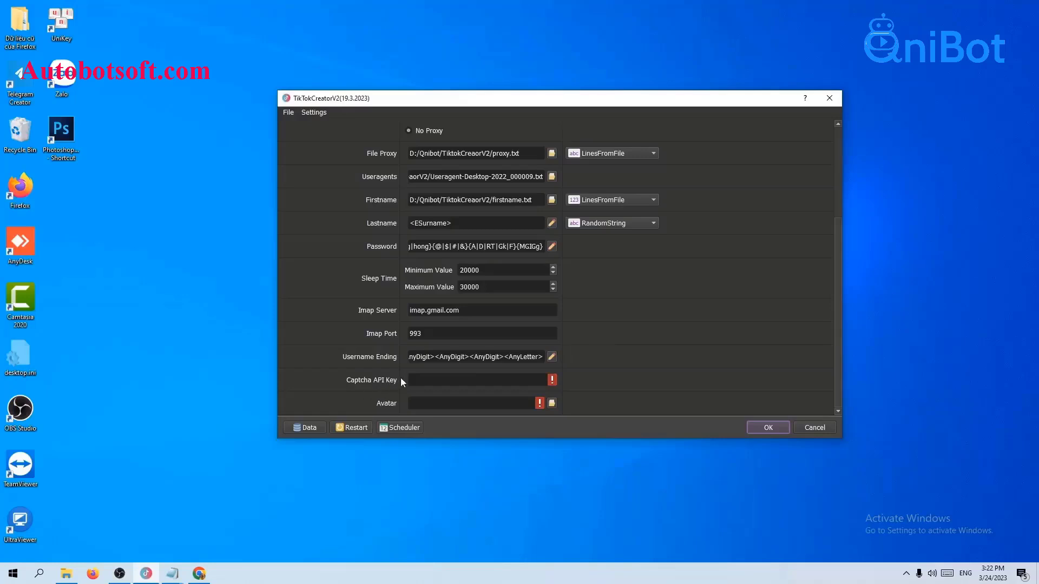
{"action": "left_click", "coordinate": [425, 378]}
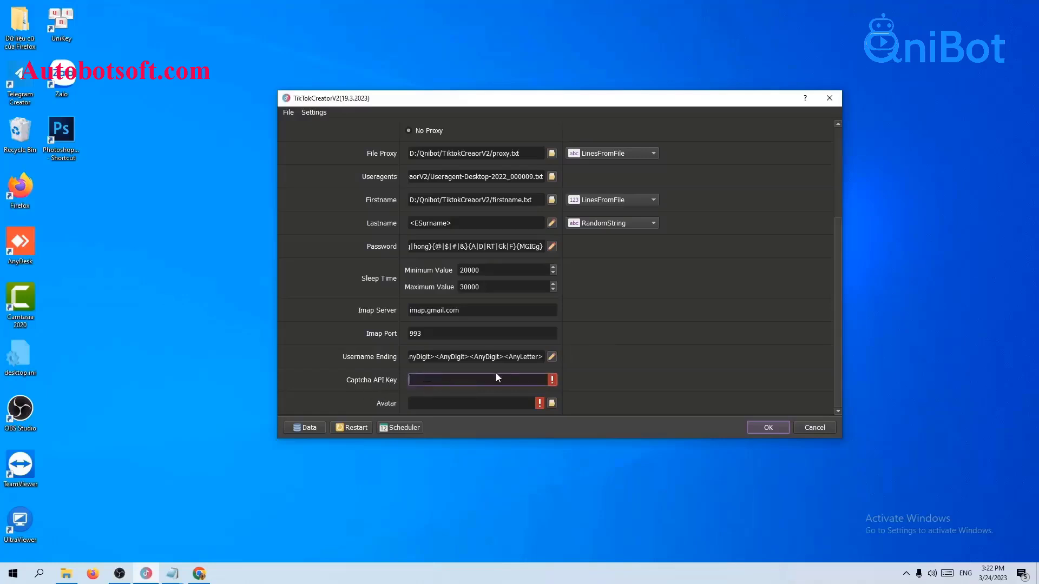